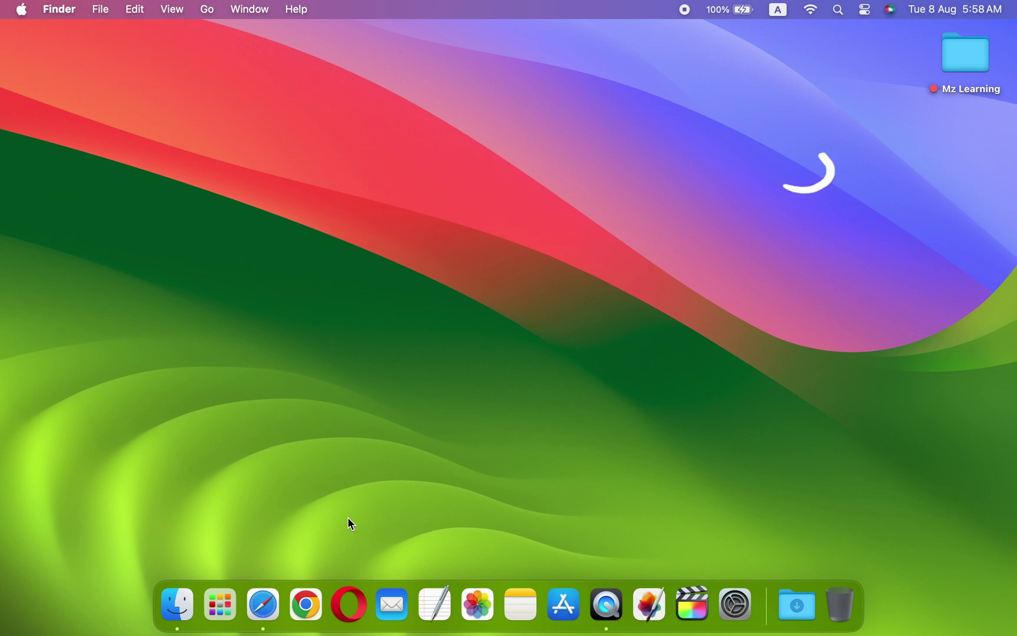
# Launch Disk Utility via Spotlight and set the sidebar to show all devices.
pyautogui.press('super+space')
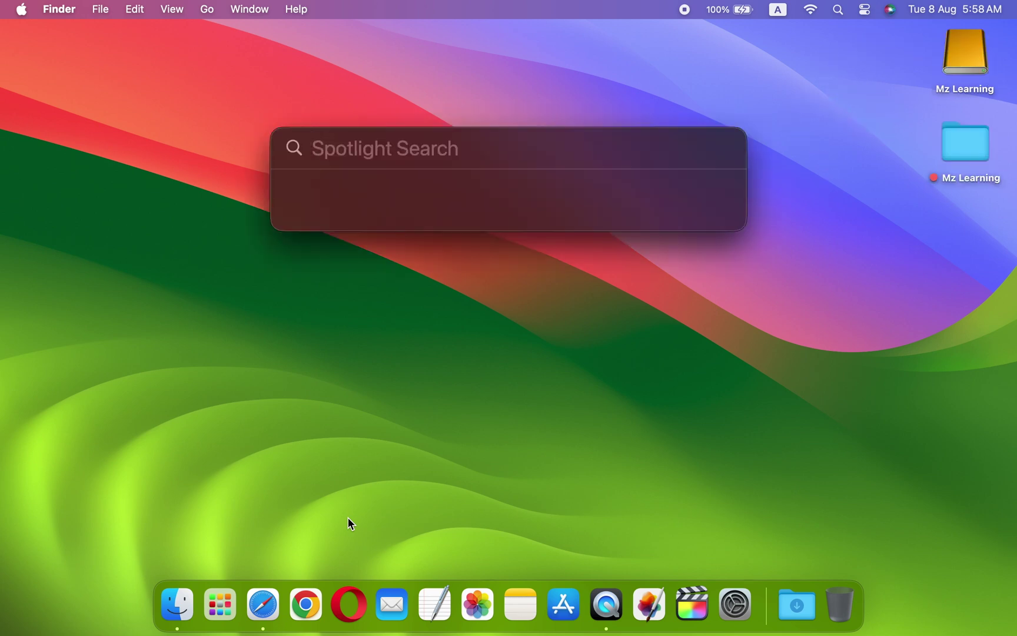
pyautogui.write('disk')
pyautogui.press('Return')
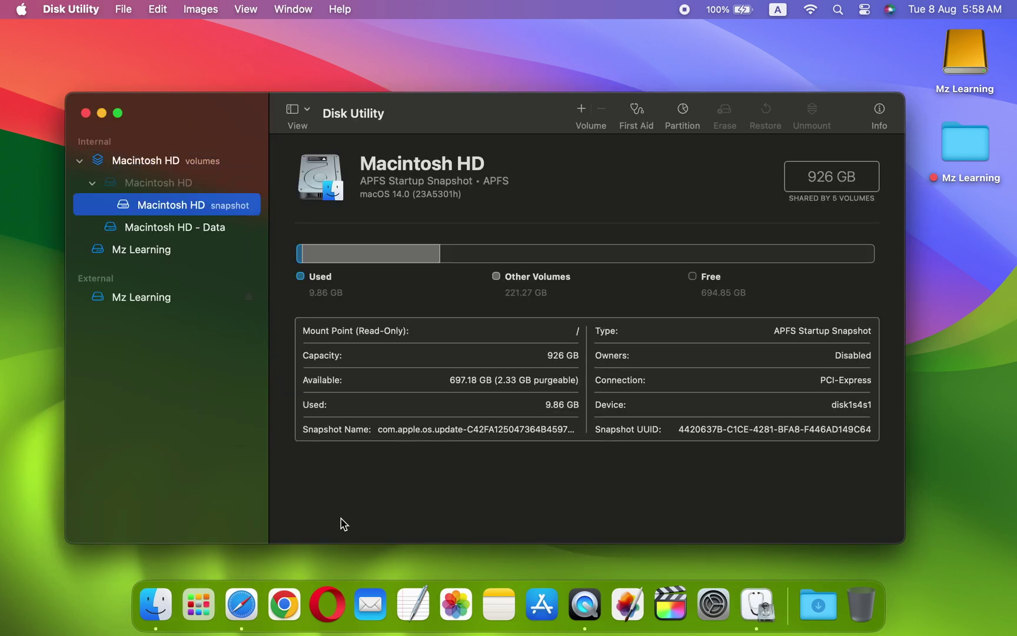
pyautogui.click(306, 110)
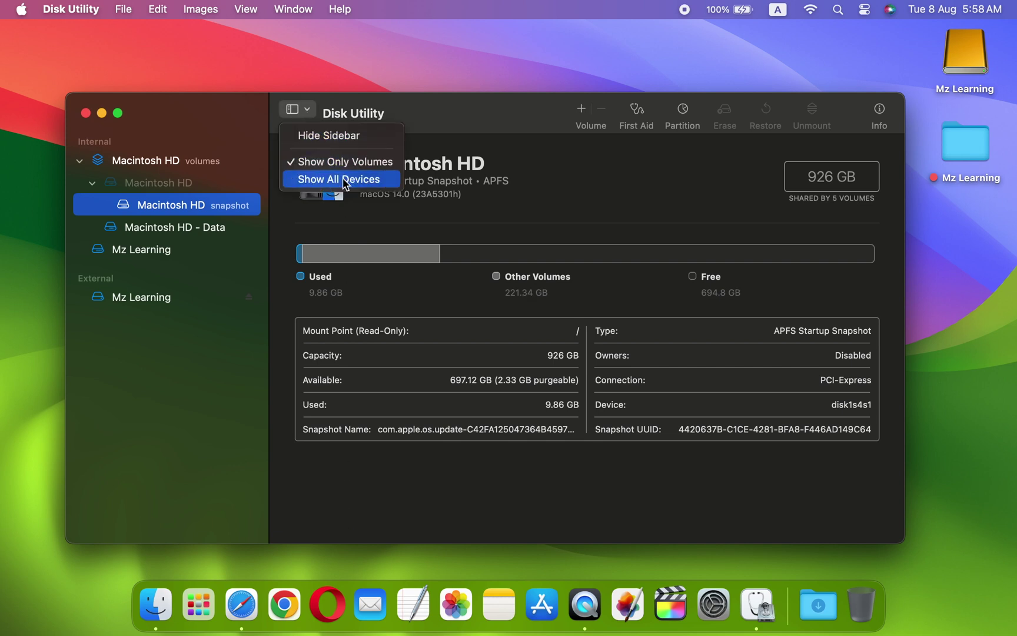
pyautogui.click(345, 180)
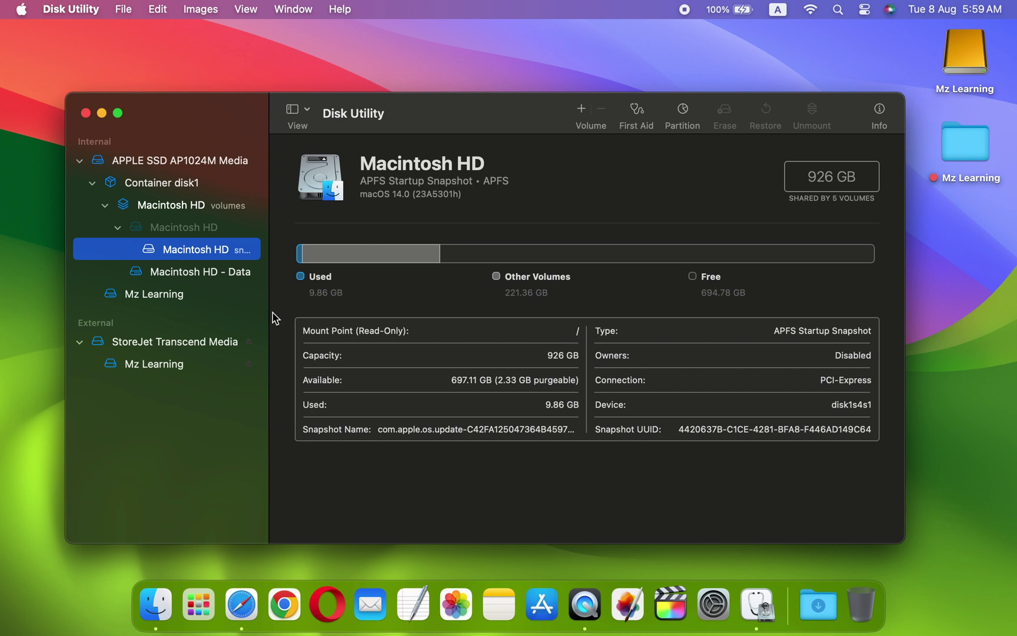
# Erase the StoreJet Transcend disk as 'Mz Learning', formatted Mac OS Extended (Journaled).
pyautogui.click(218, 344)
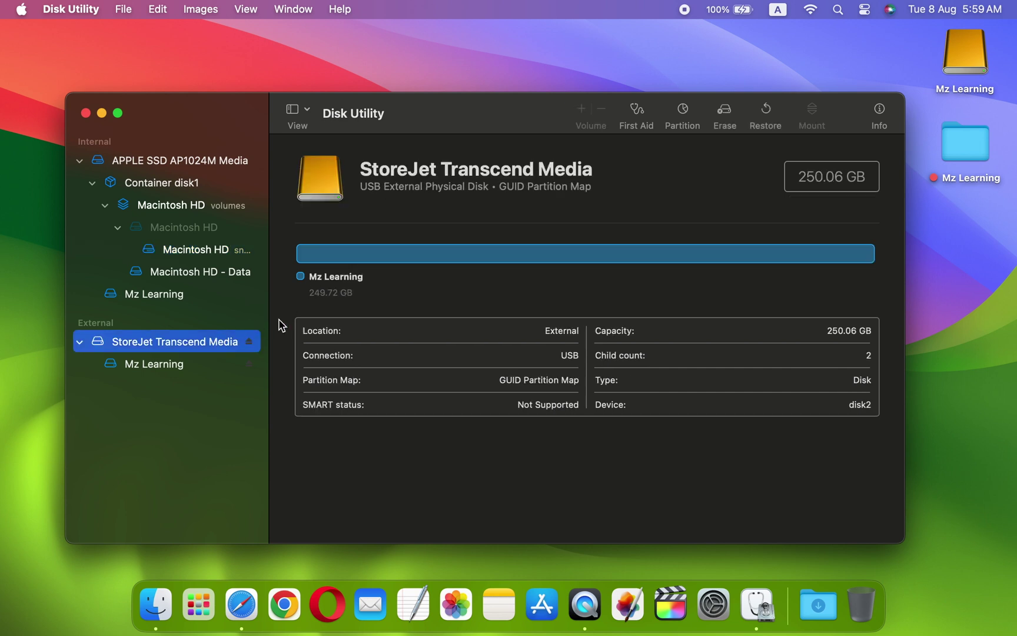
pyautogui.click(725, 112)
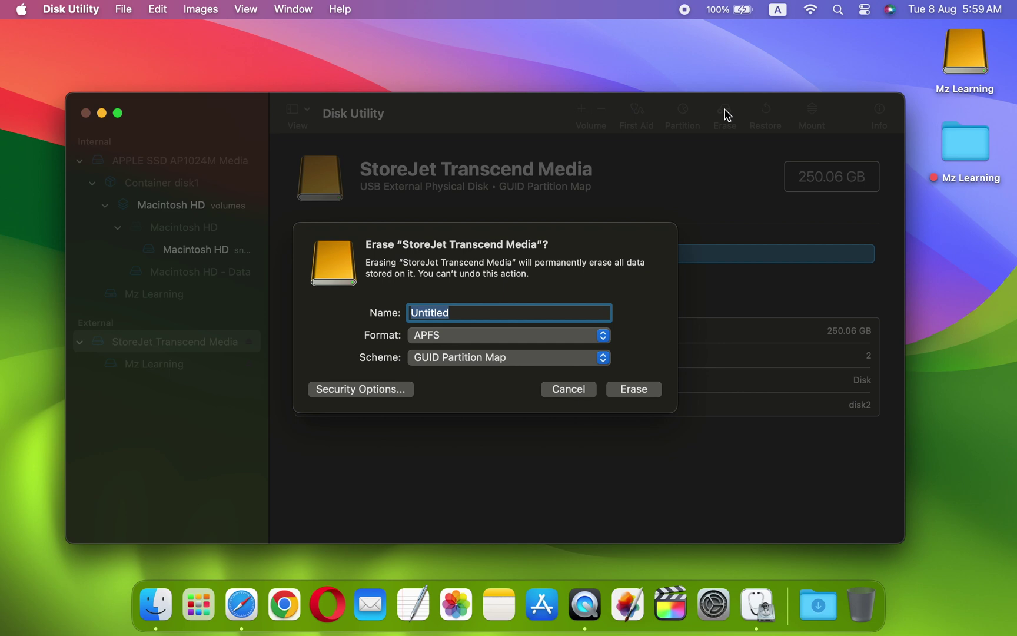
pyautogui.write('Mz Learning')
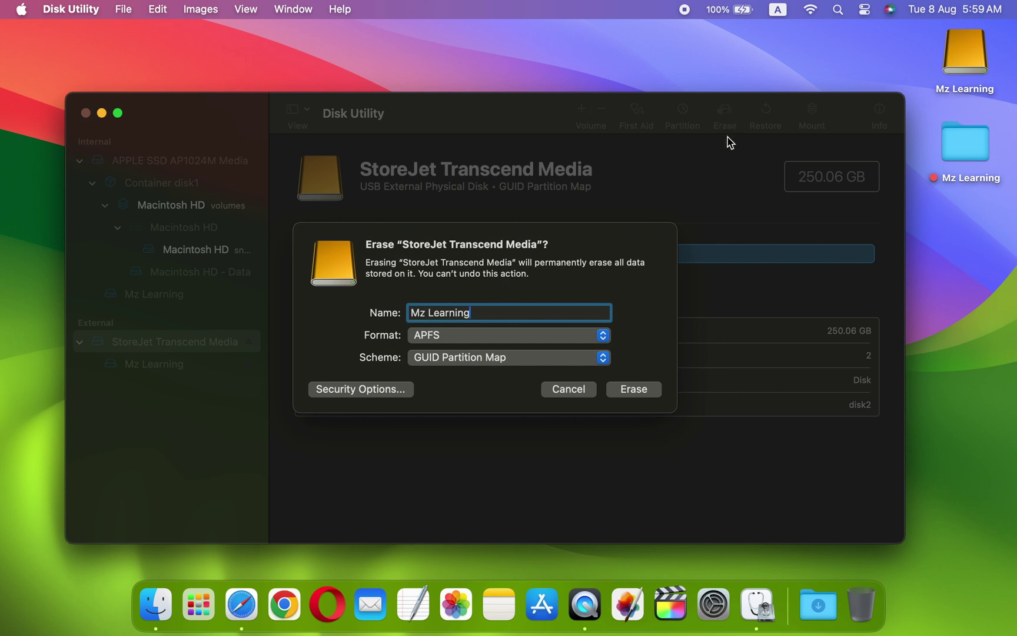
pyautogui.click(592, 340)
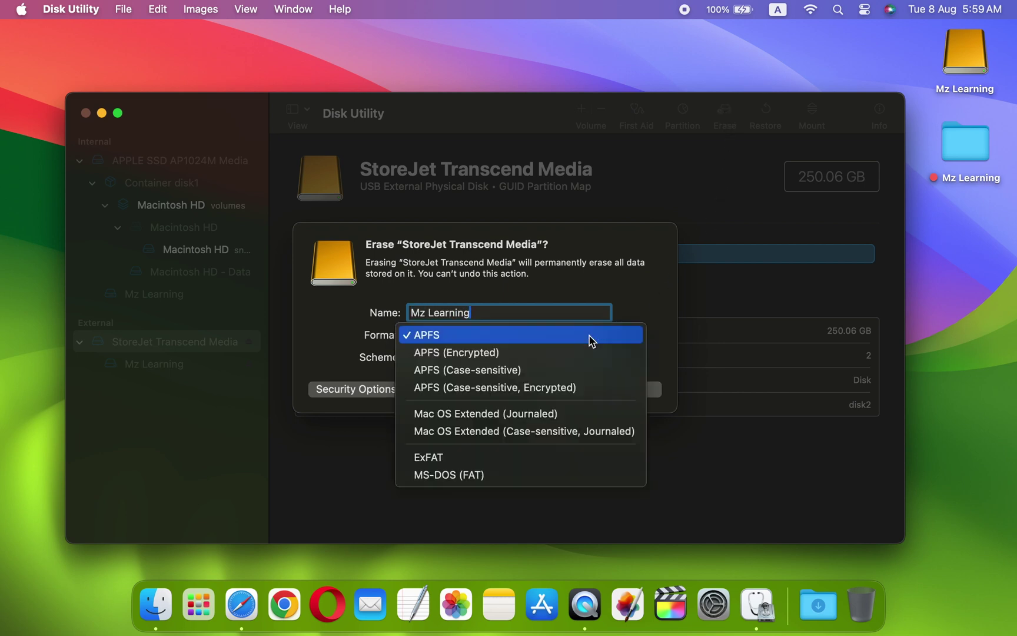
pyautogui.click(579, 413)
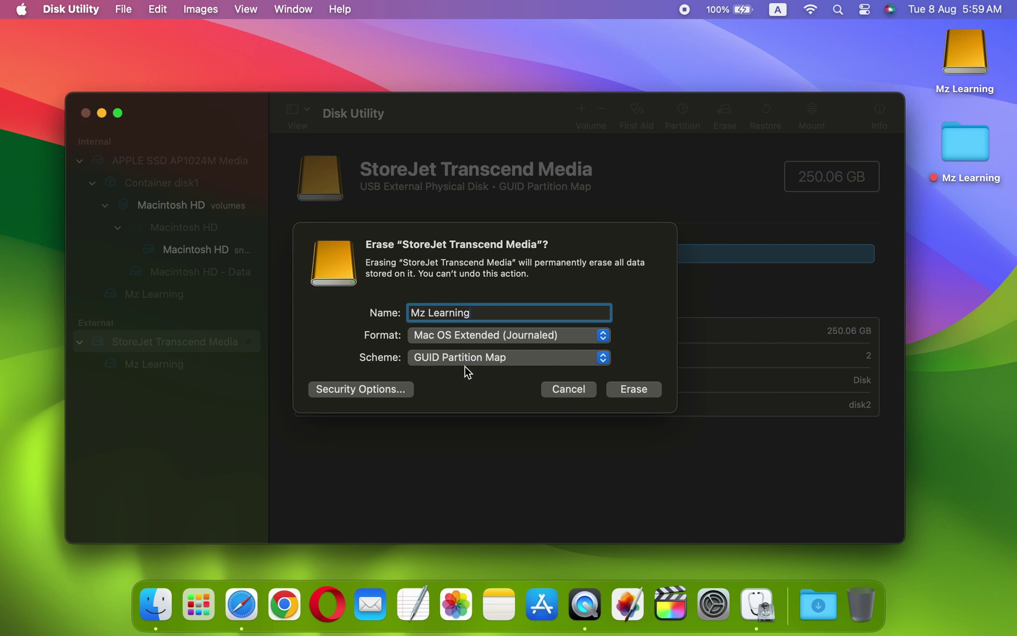
pyautogui.click(632, 388)
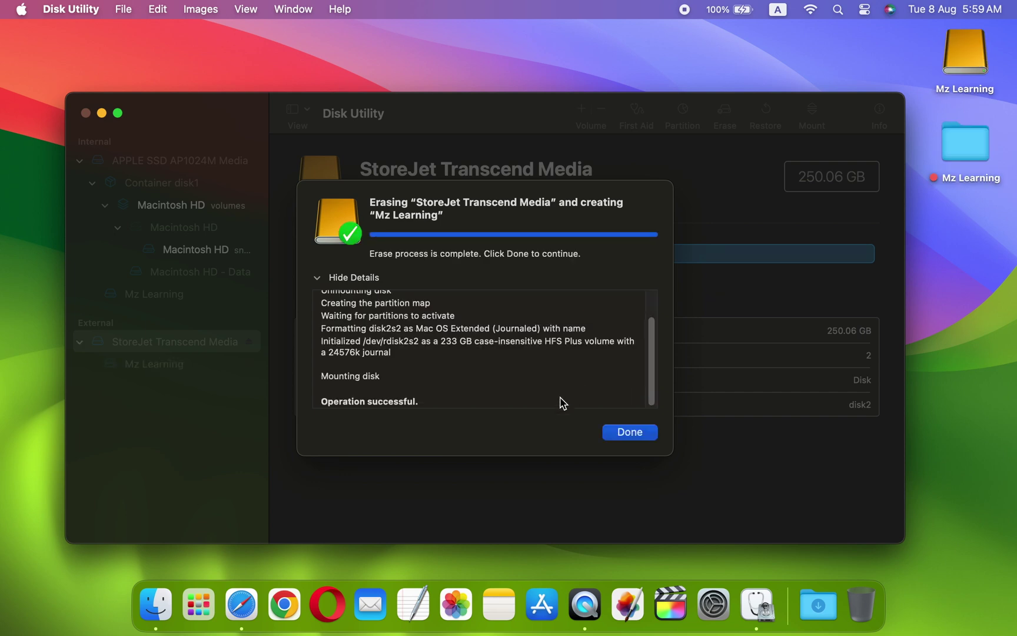
pyautogui.click(626, 432)
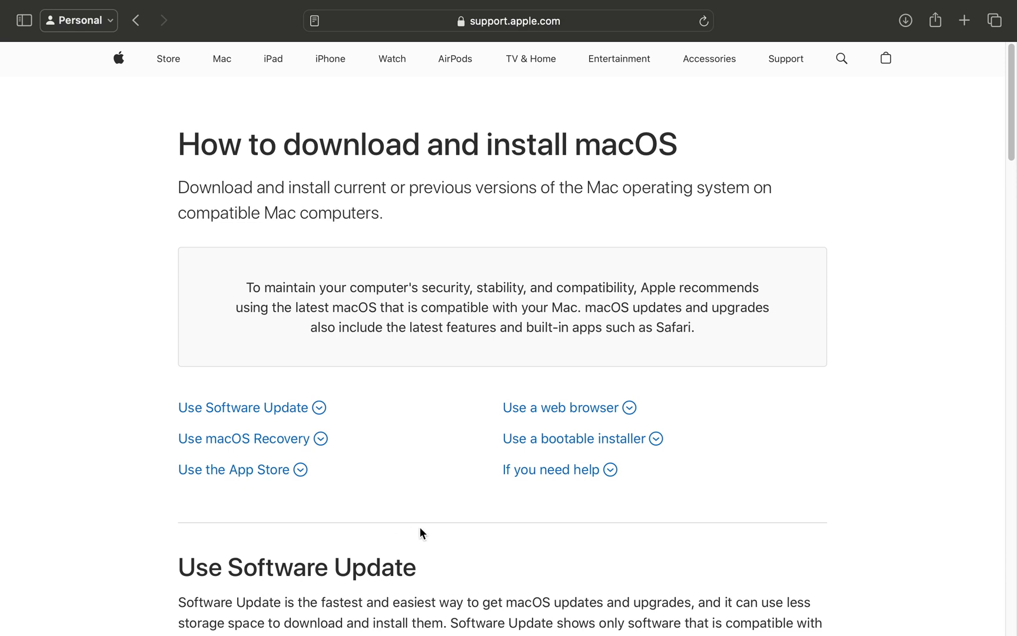
# Download the Sierra 10.12 disk image, allowing downloads from support.apple.com.
pyautogui.scroll(-10, 435, 535)
pyautogui.scroll(-13, 436, 536)
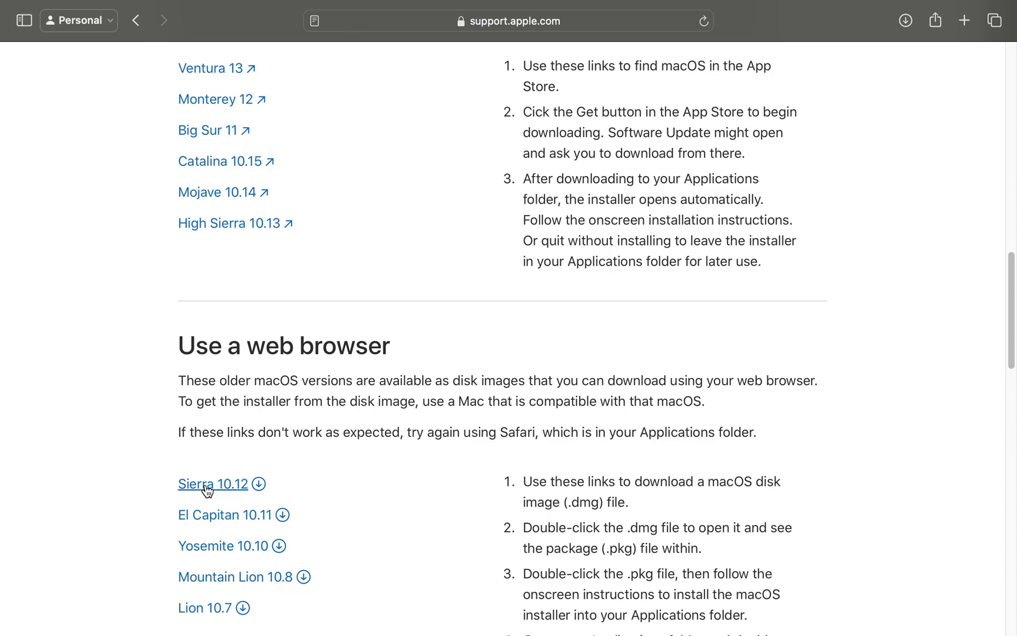
pyautogui.click(206, 486)
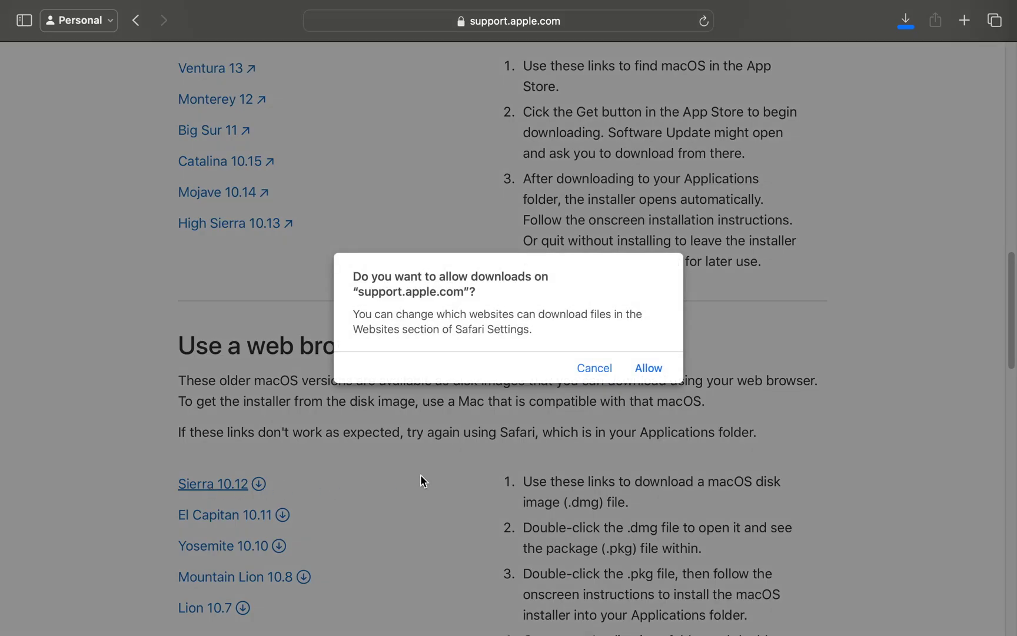
pyautogui.click(648, 369)
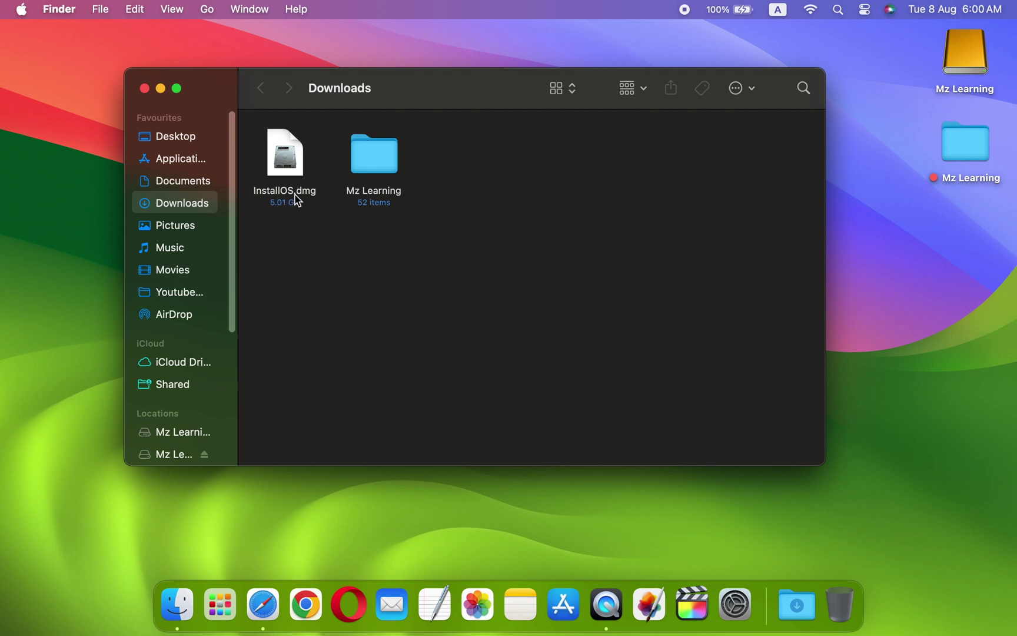
# Mount InstallOS.dmg and select InstallOS.pkg in the Install macOS window.
pyautogui.doubleClick(288, 158)
pyautogui.moveTo(299, 113); pyautogui.dragTo(271, 87)
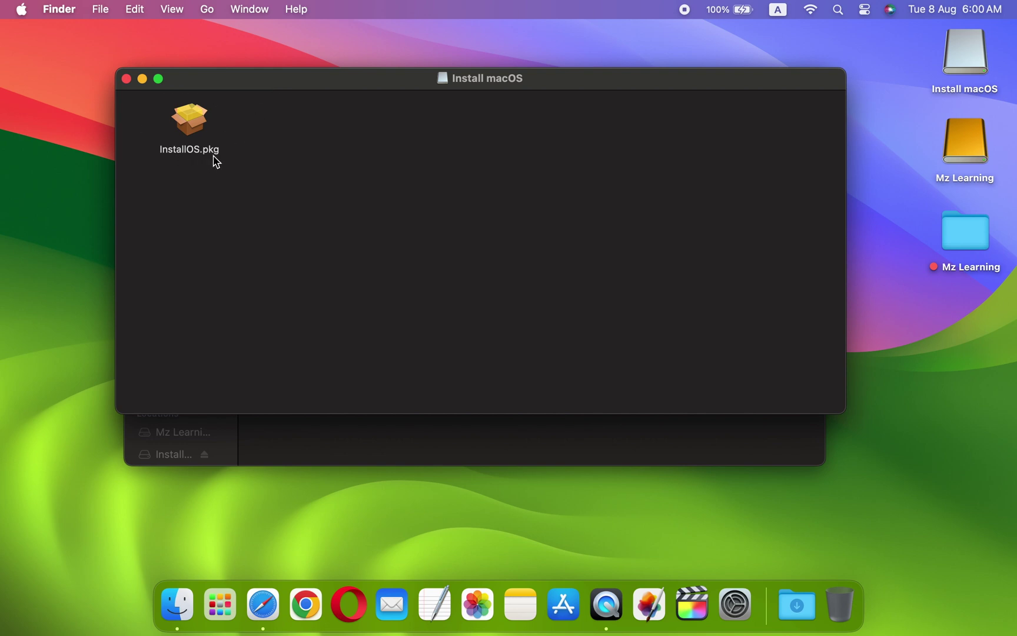
pyautogui.click(191, 126)
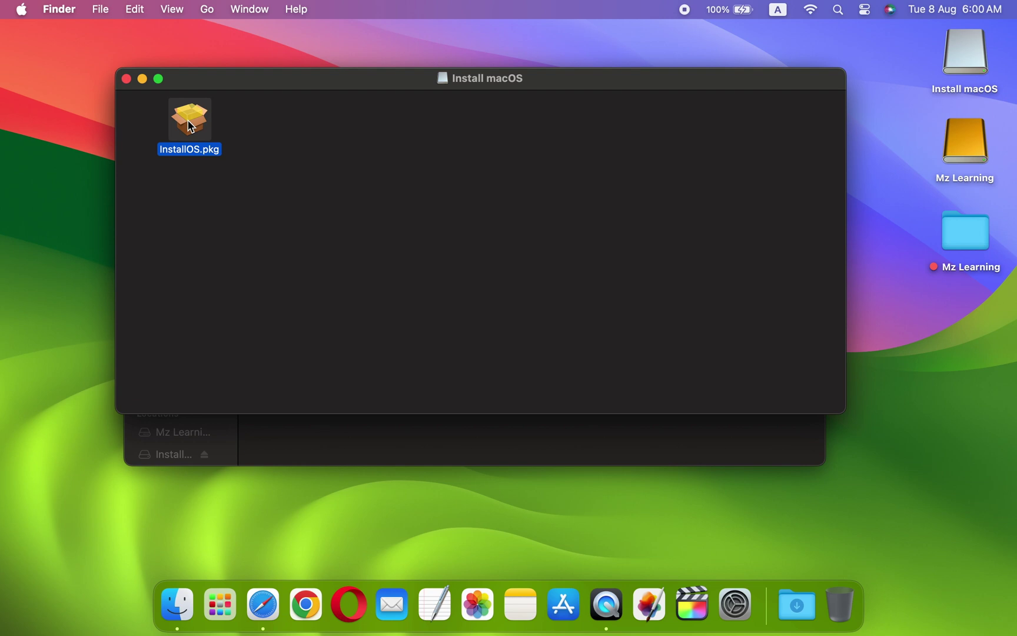
pyautogui.doubleClick(192, 126)
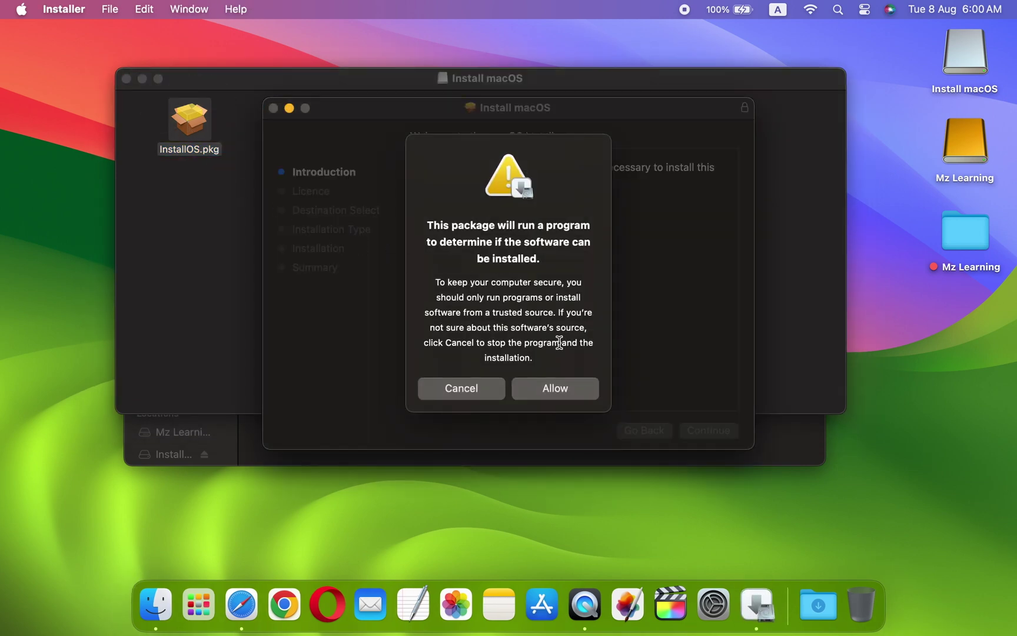
pyautogui.click(565, 389)
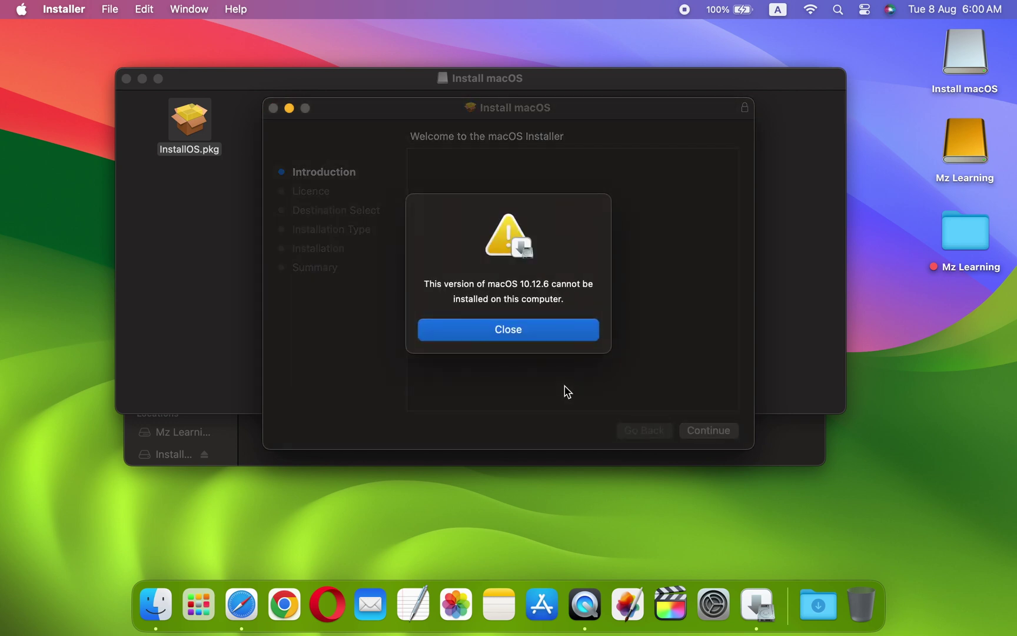
pyautogui.click(512, 336)
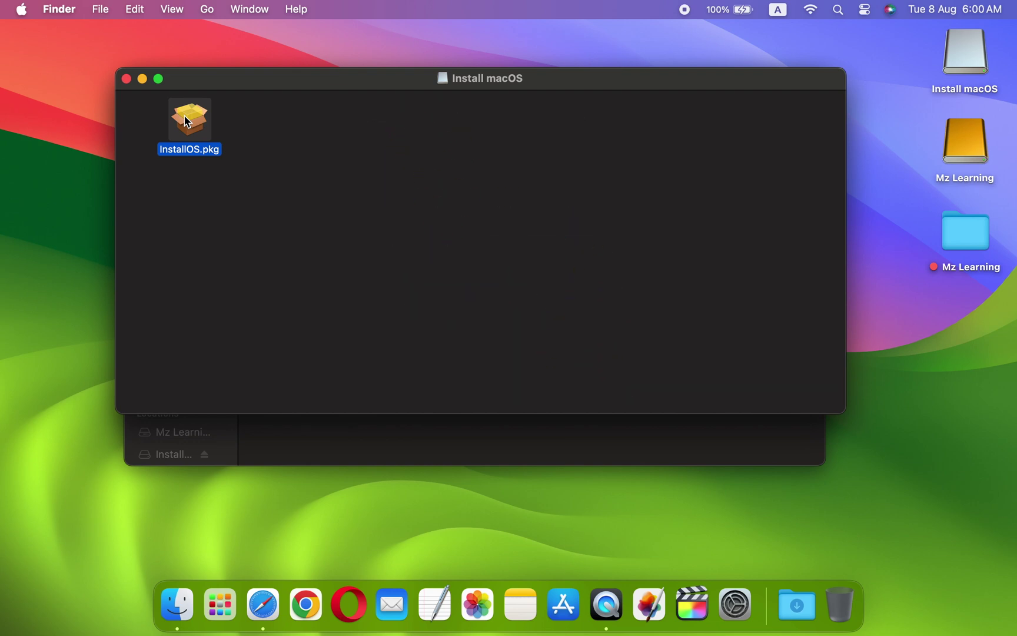
# Open InstallOS.pkg with RAR Extractor - Unarchiver.
pyautogui.rightClick(187, 121)
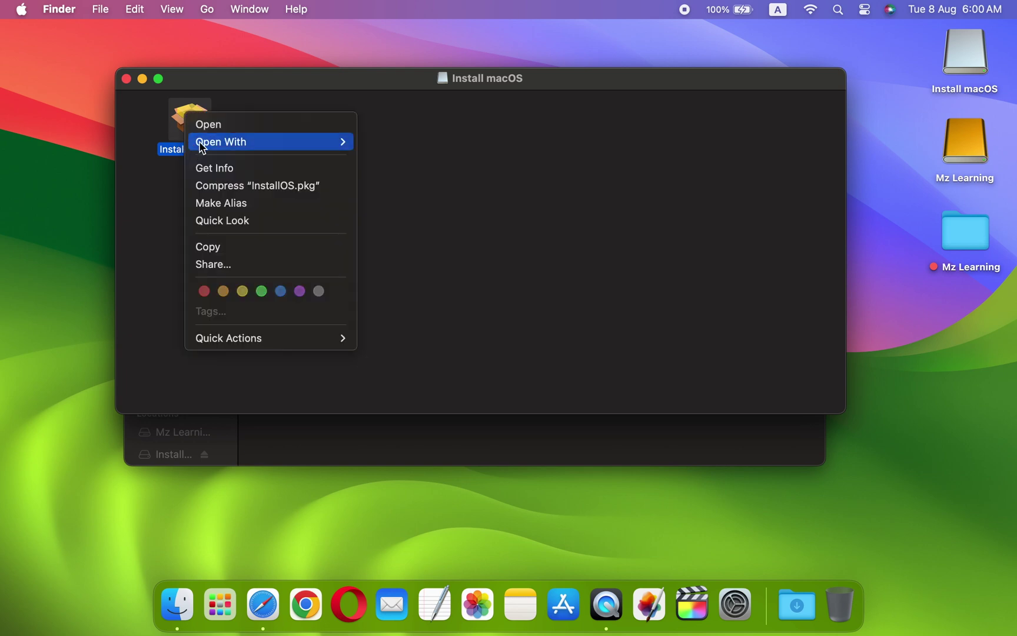
pyautogui.moveTo(354, 147)
pyautogui.click(406, 187)
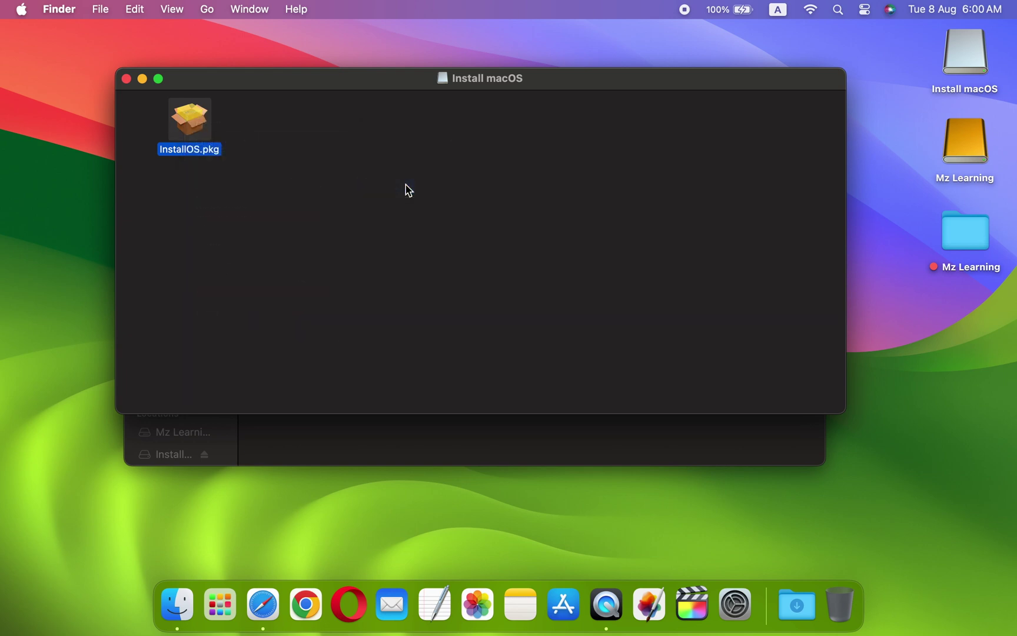
pyautogui.scroll(-10, 406, 191)
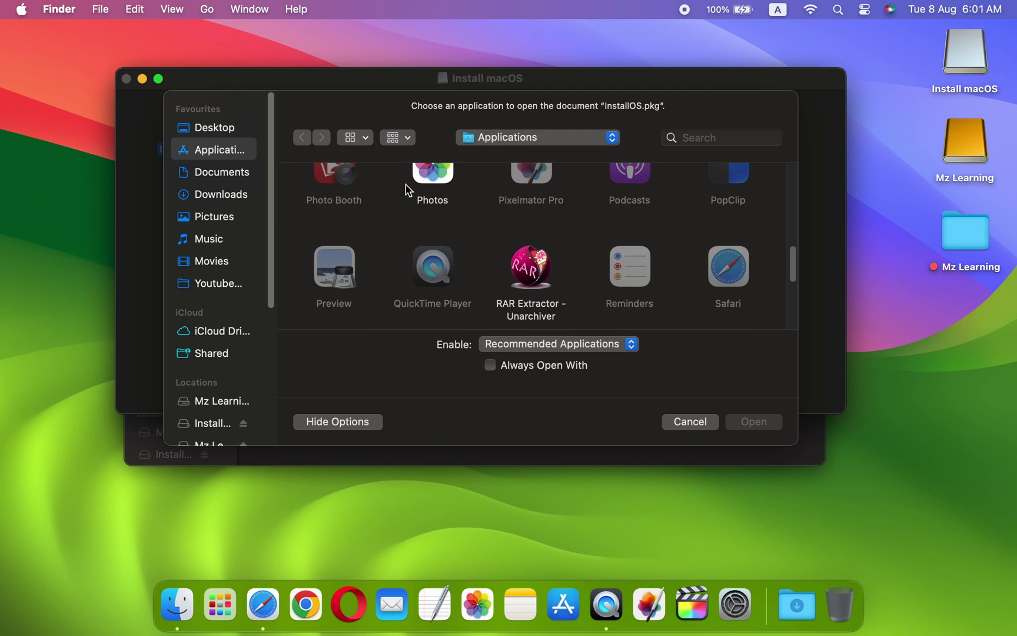
pyautogui.click(519, 265)
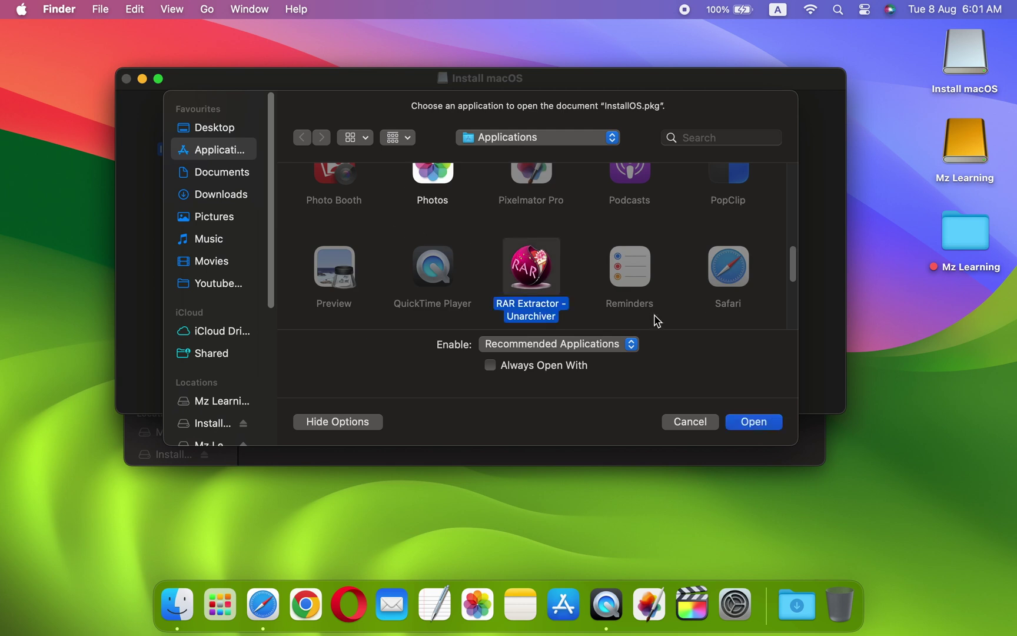
# Extract InstallOS.pkg to the Desktop and open the resulting InstallOS folder.
pyautogui.click(755, 422)
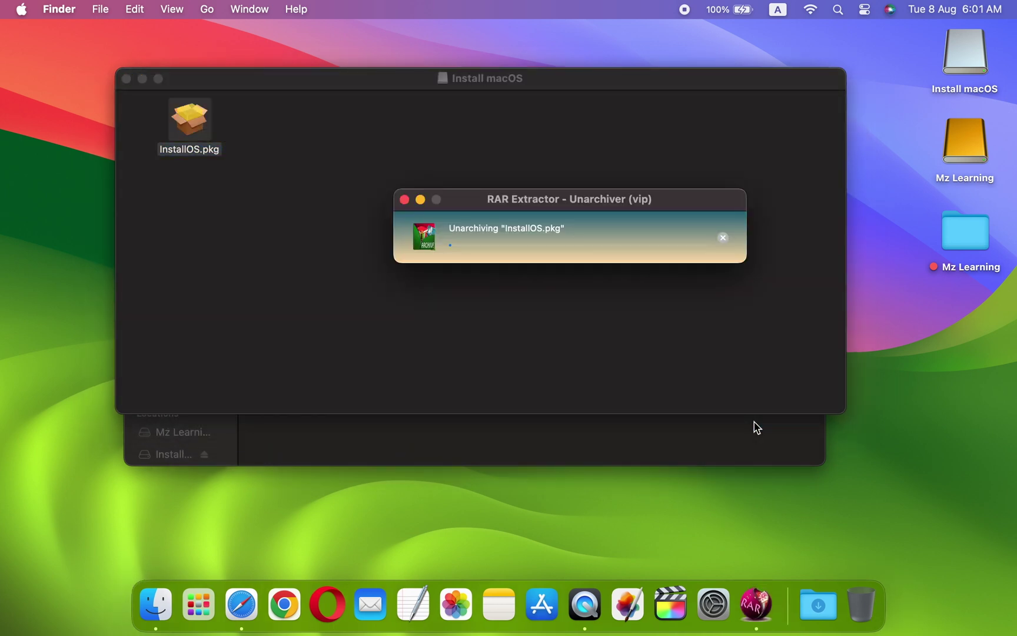
pyautogui.click(309, 251)
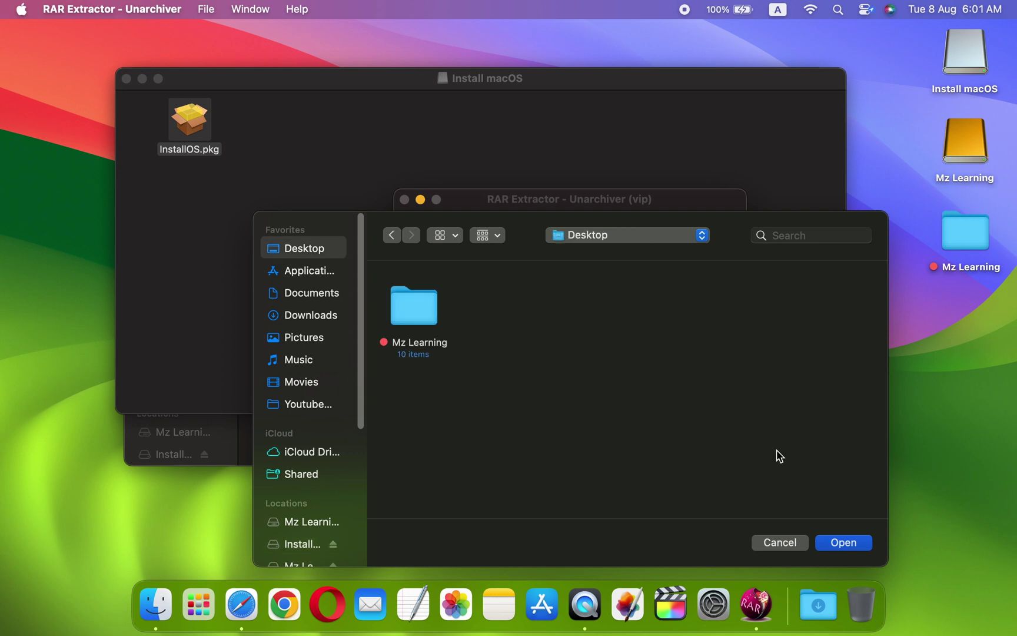
pyautogui.click(840, 541)
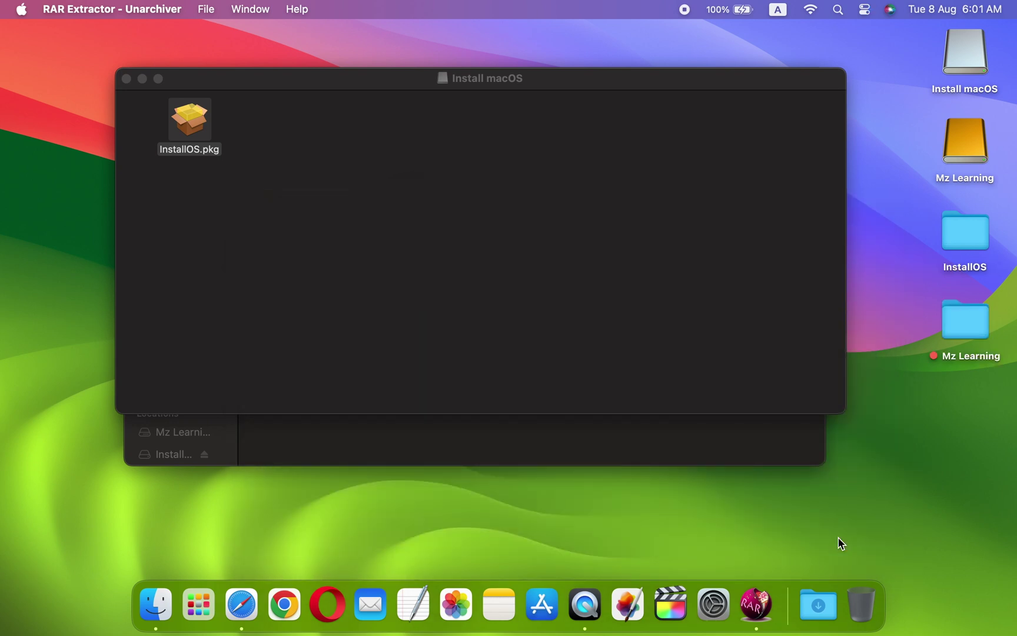
pyautogui.doubleClick(953, 242)
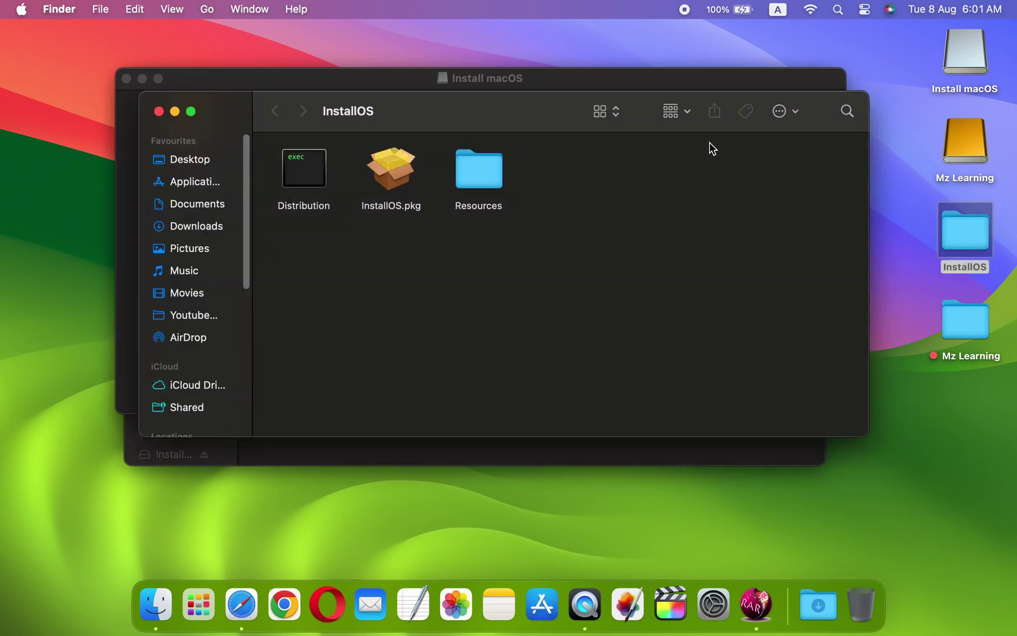
# Show the package contents of the inner InstallOS.pkg and mount InstallESD.dmg.
pyautogui.moveTo(556, 116); pyautogui.dragTo(533, 89)
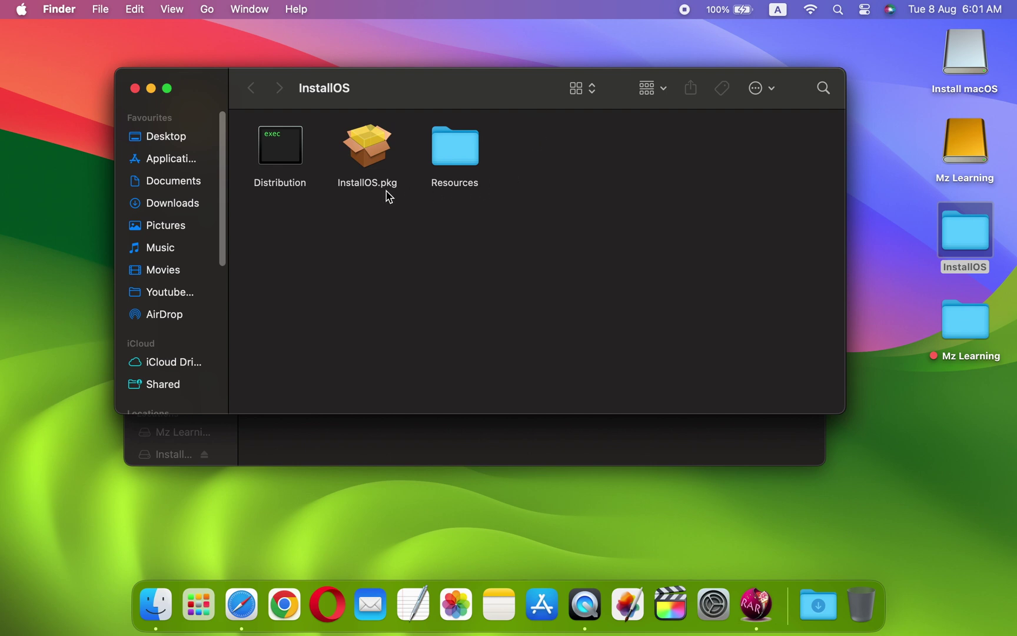
pyautogui.rightClick(370, 148)
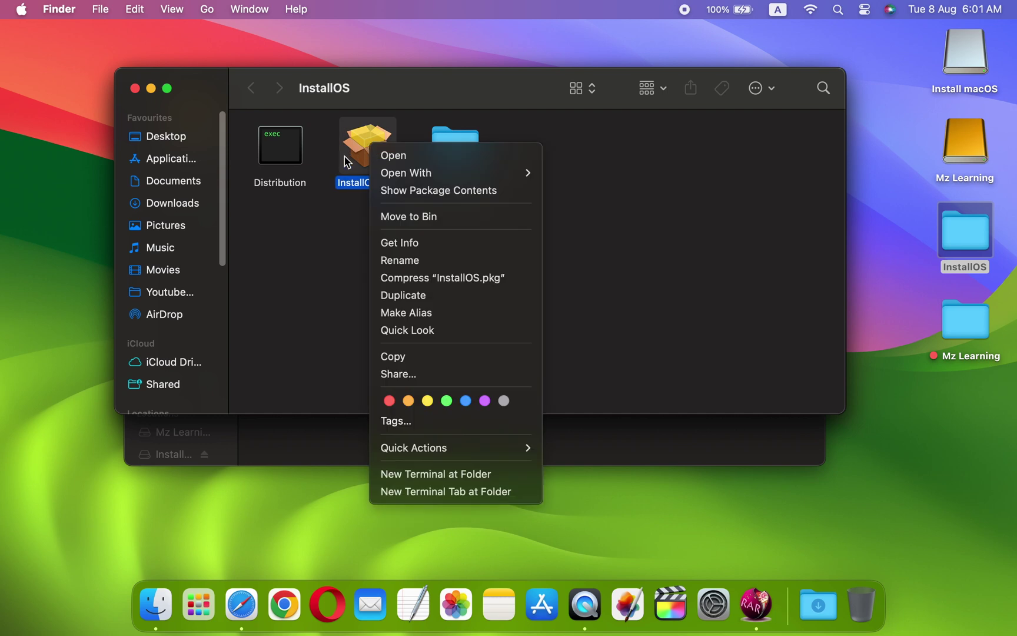
pyautogui.click(405, 192)
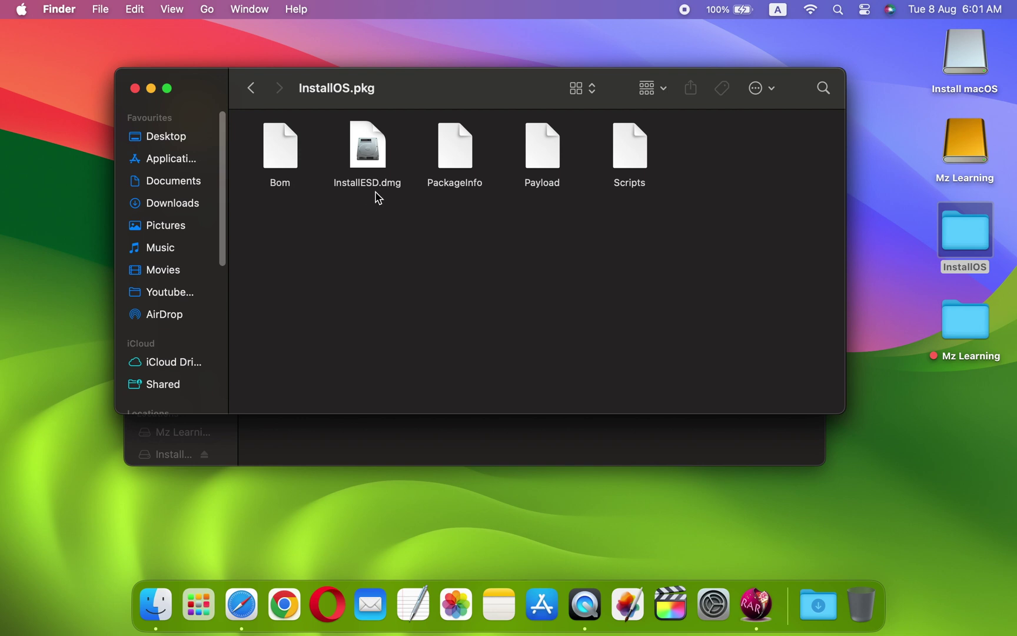
pyautogui.doubleClick(373, 158)
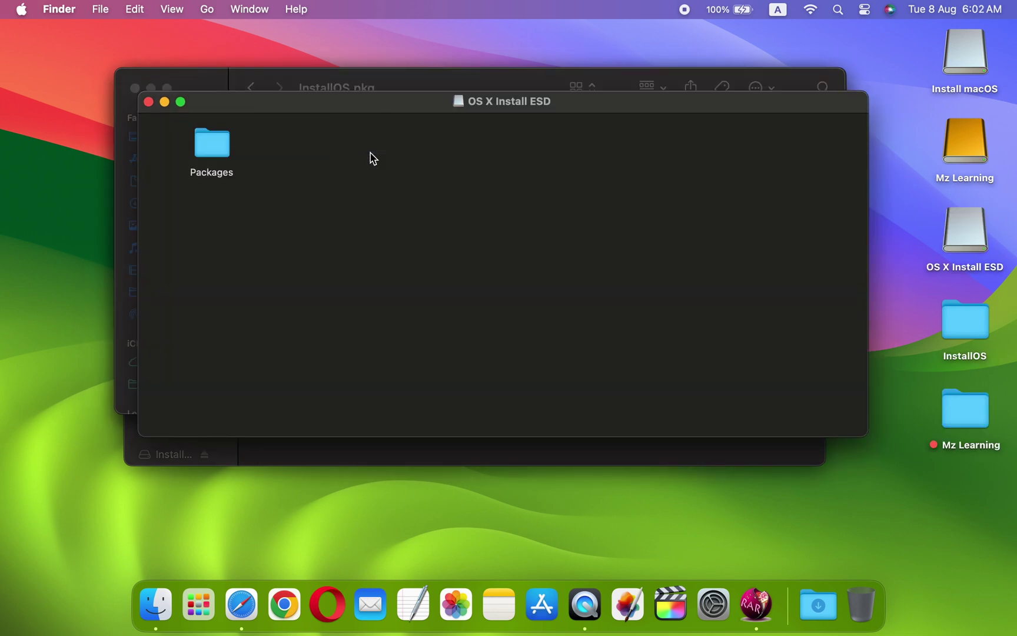
# Reveal hidden files in OS X Install ESD and mount BaseSystem.dmg.
pyautogui.moveTo(363, 111); pyautogui.dragTo(336, 94)
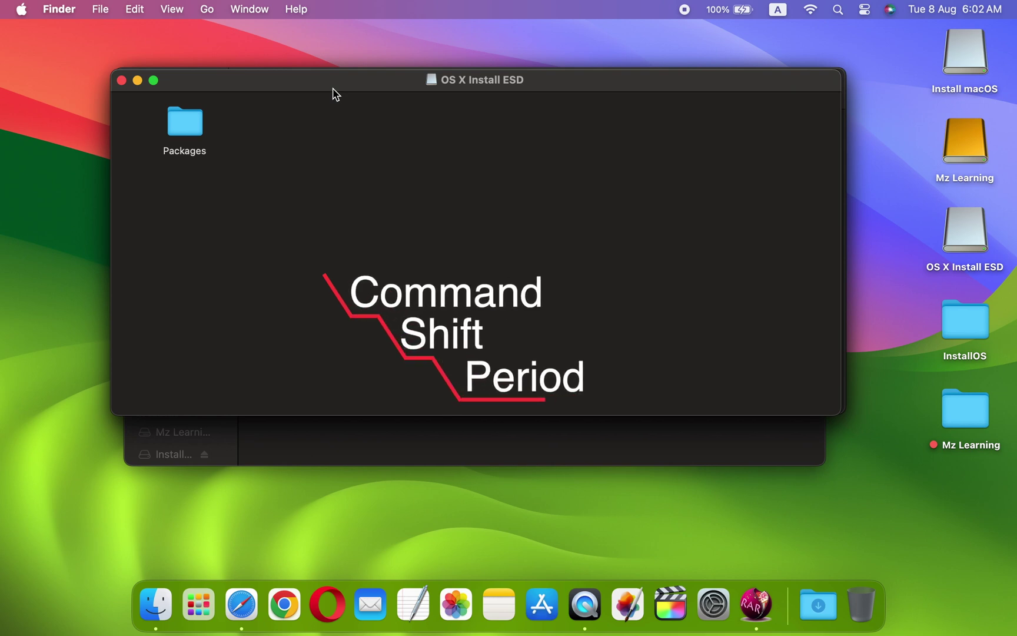
pyautogui.press('super+shift+period')
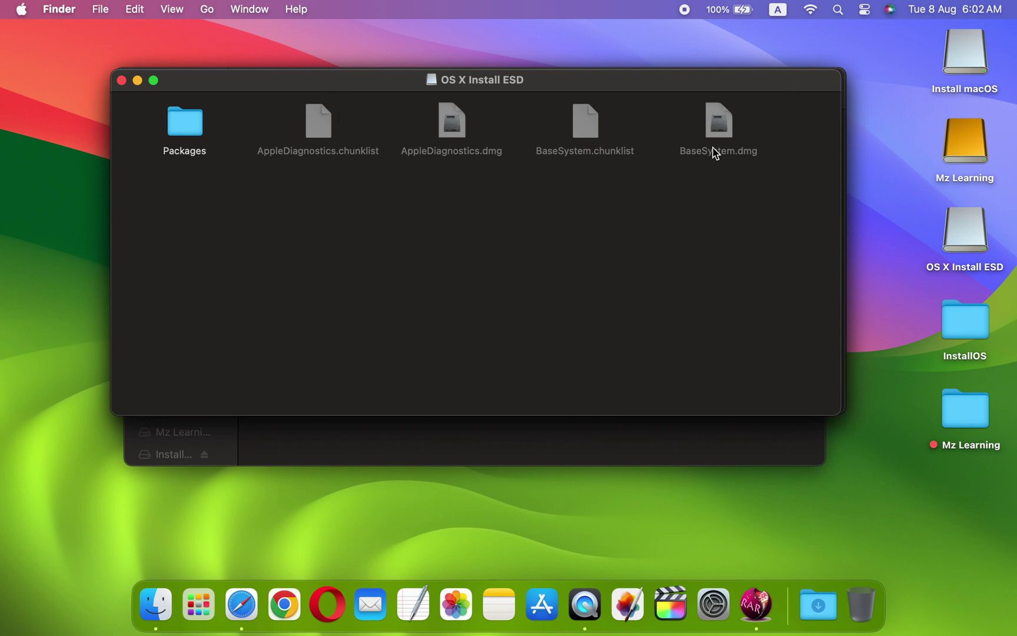
pyautogui.doubleClick(719, 131)
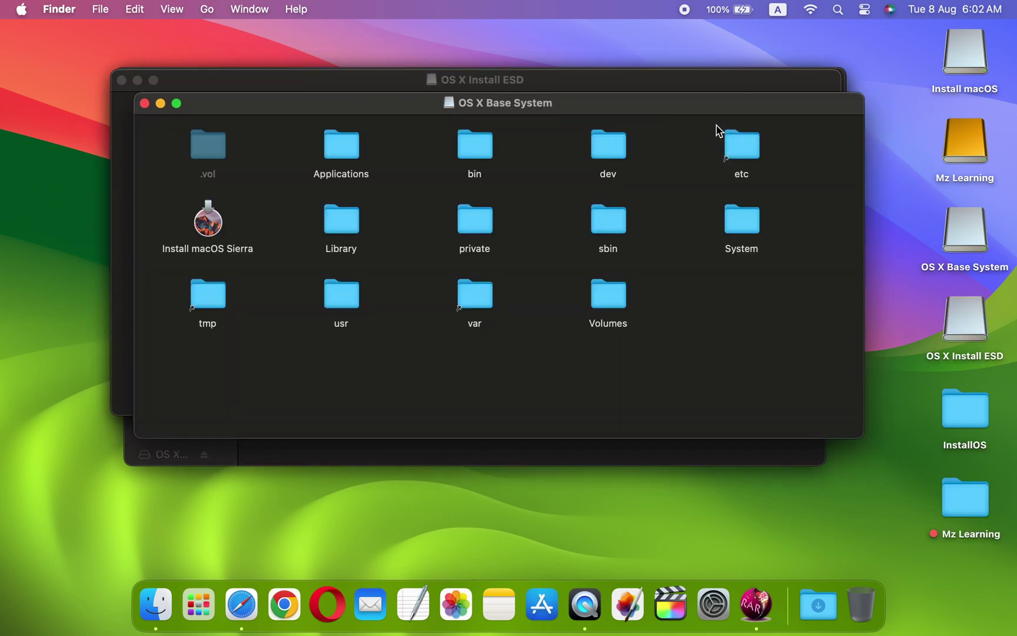
pyautogui.press('super+space')
# Restore the external Mz Learning drive using OS X Base System as the source.
pyautogui.press('Return')
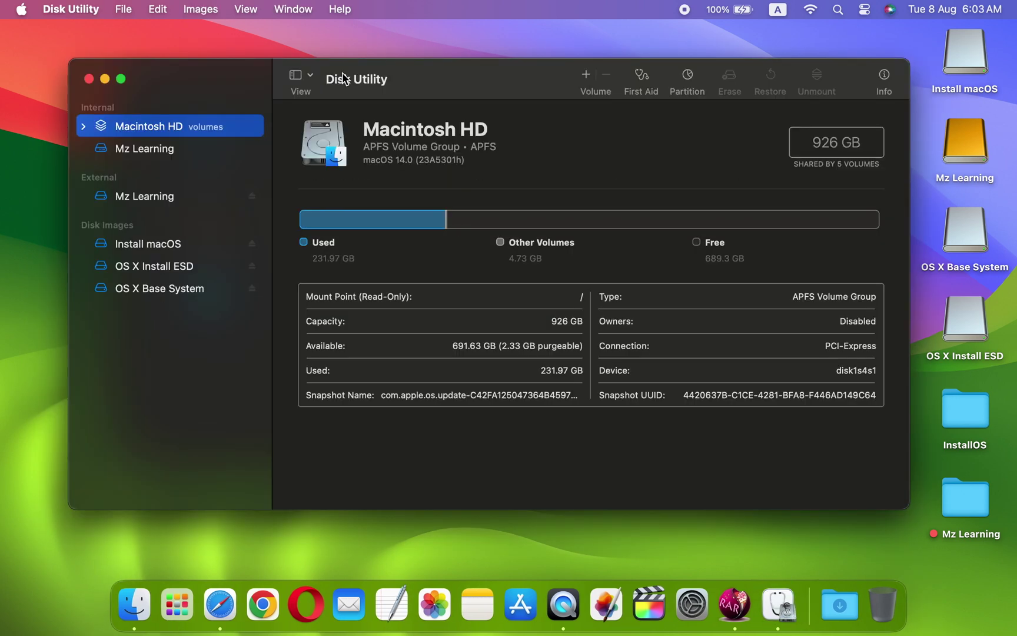
pyautogui.rightClick(149, 201)
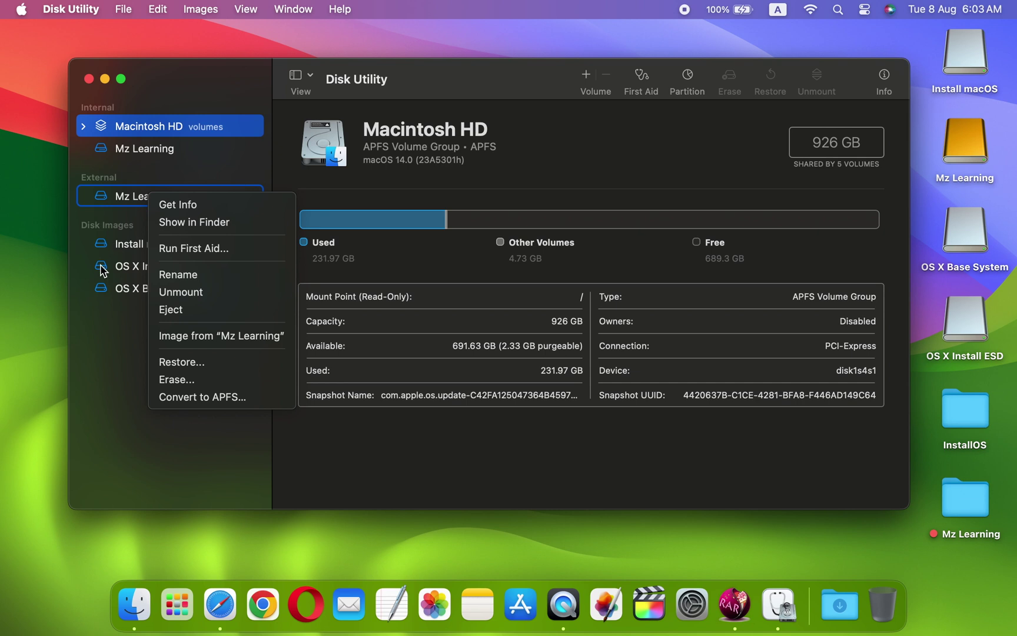
pyautogui.click(174, 365)
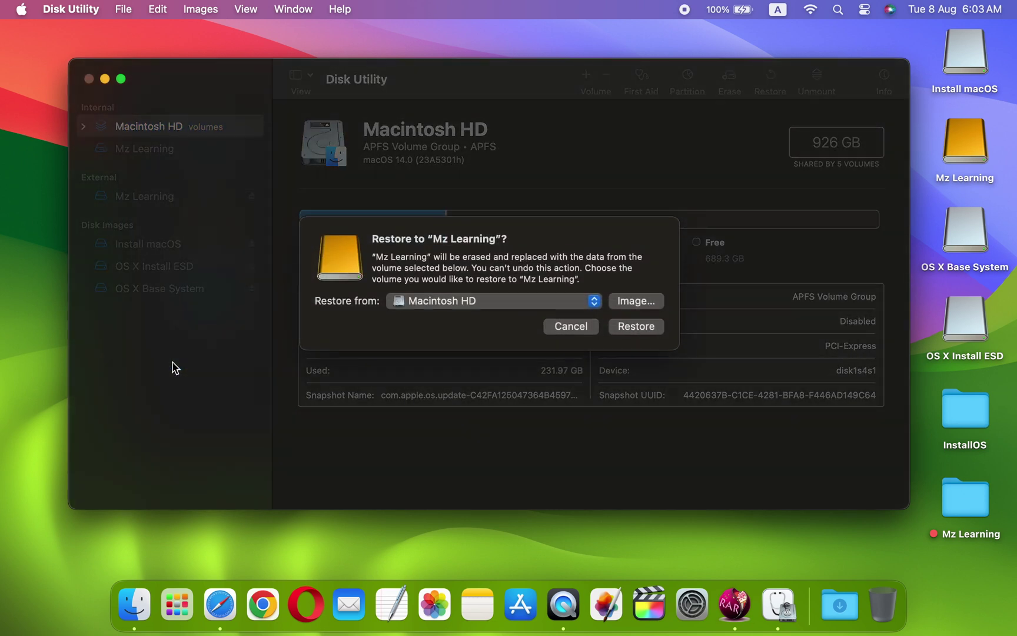
pyautogui.click(462, 305)
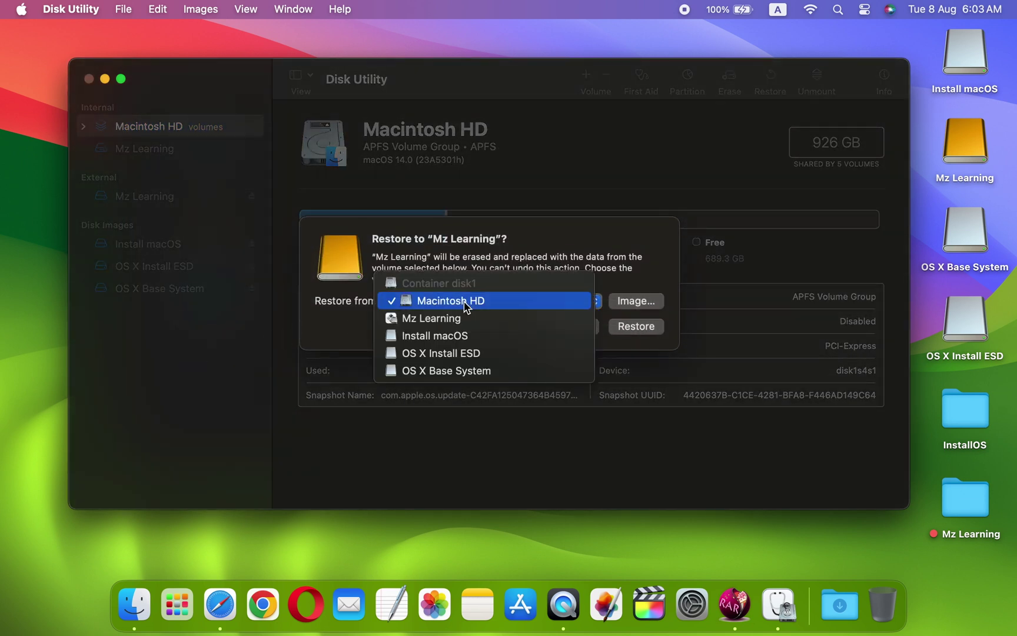
pyautogui.click(492, 375)
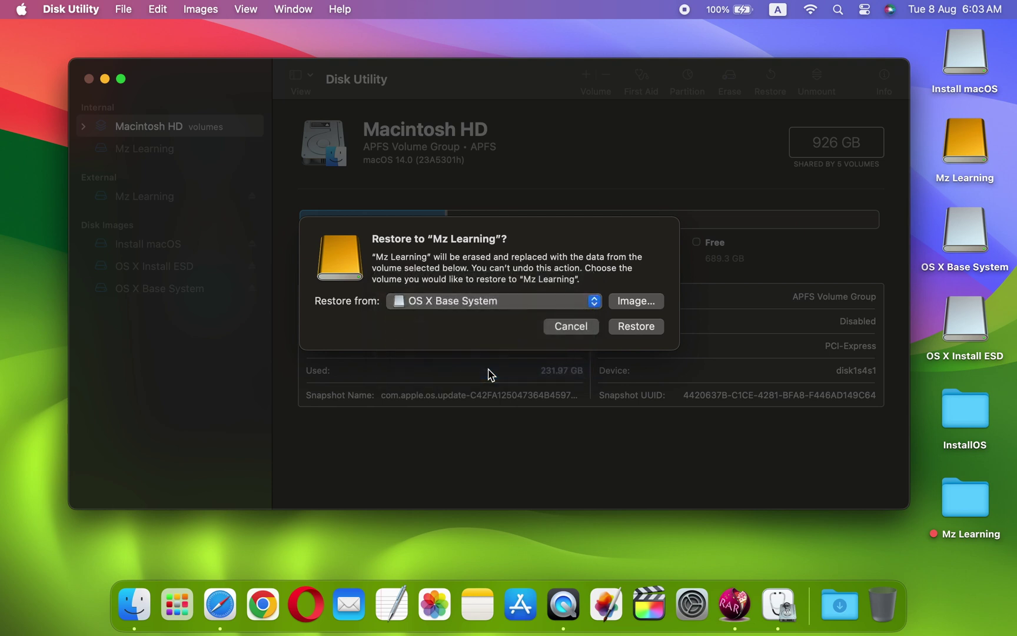
pyautogui.click(632, 327)
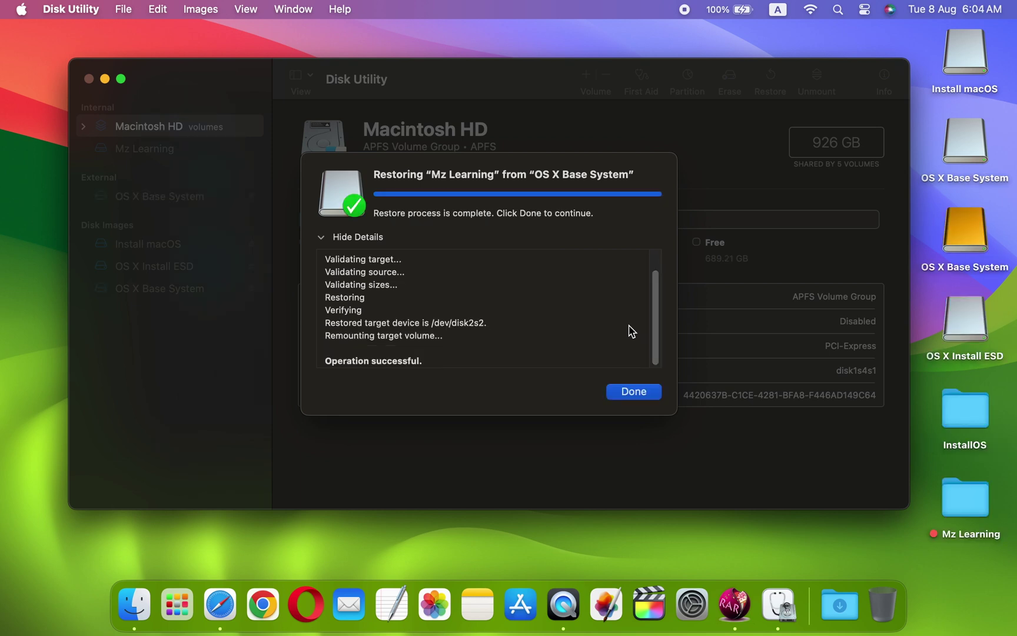
pyautogui.click(633, 397)
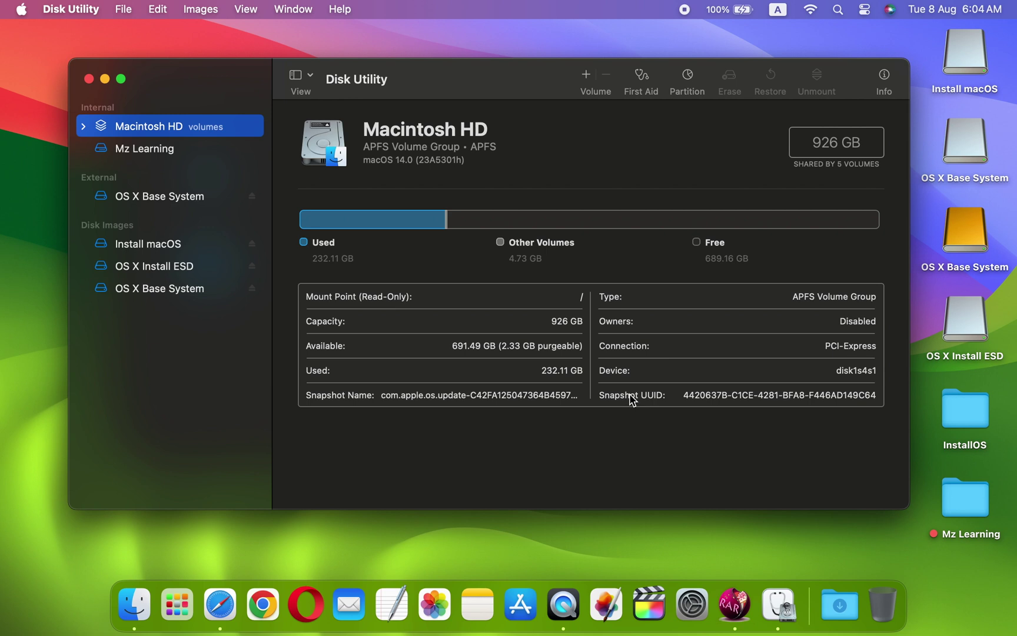
# Quit Disk Utility and enlarge the restored OS X Base System window.
pyautogui.click(79, 10)
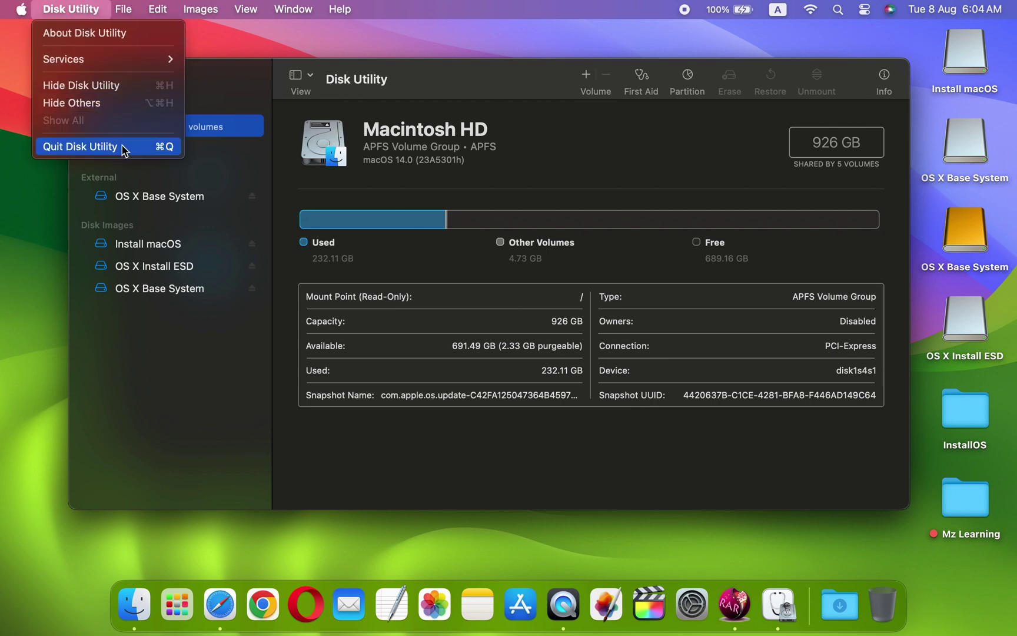
pyautogui.click(88, 147)
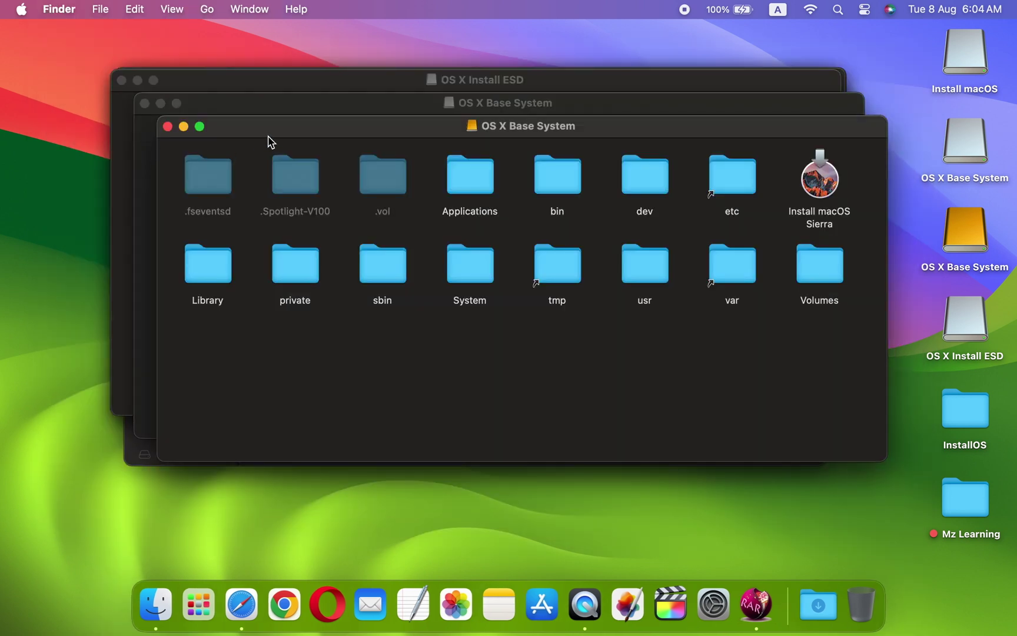
pyautogui.moveTo(302, 129); pyautogui.dragTo(256, 86)
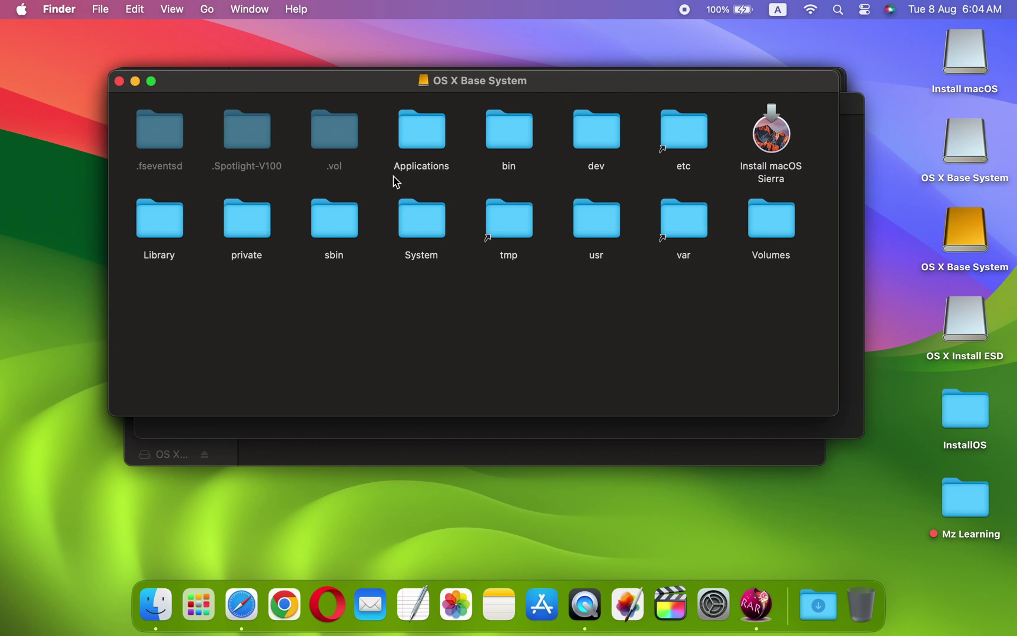
pyautogui.moveTo(836, 413); pyautogui.dragTo(874, 471)
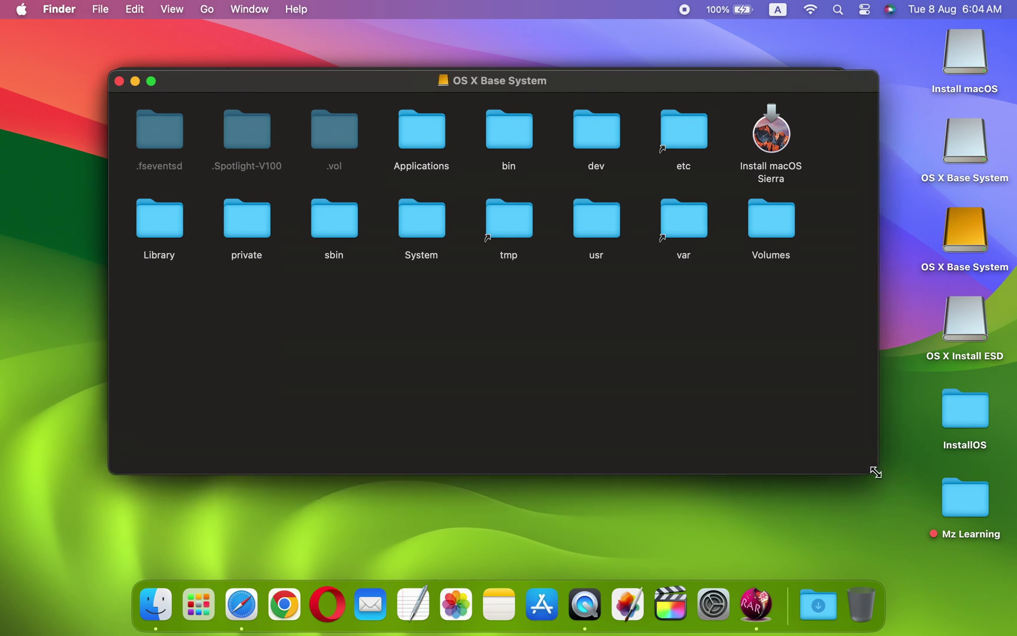
# Copy BaseSystem.chunklist and BaseSystem.dmg from OS X Install ESD onto the restored drive.
pyautogui.doubleClick(981, 327)
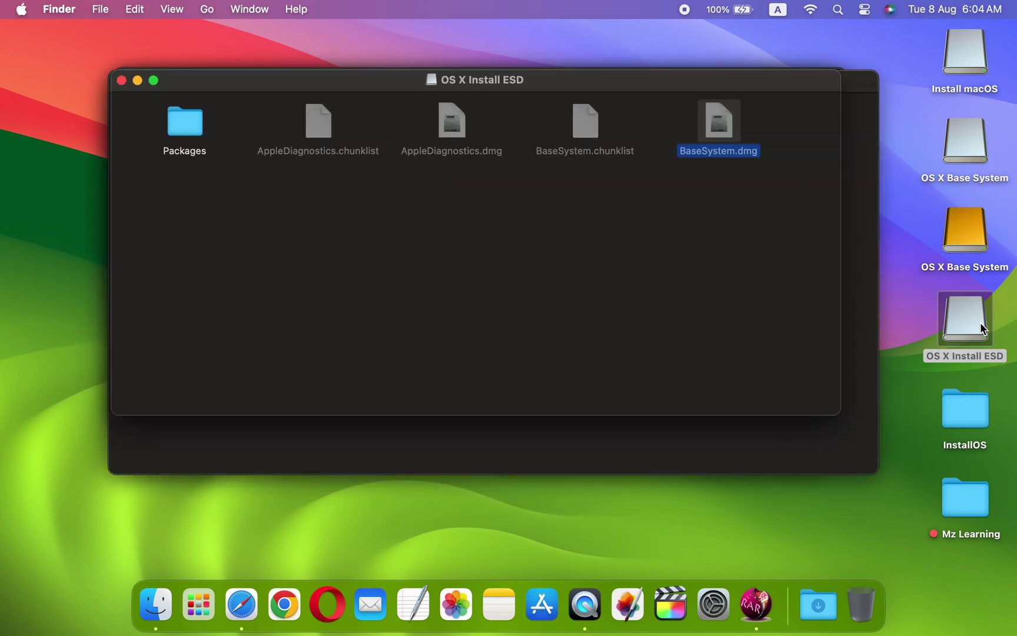
pyautogui.moveTo(761, 199); pyautogui.dragTo(570, 142)
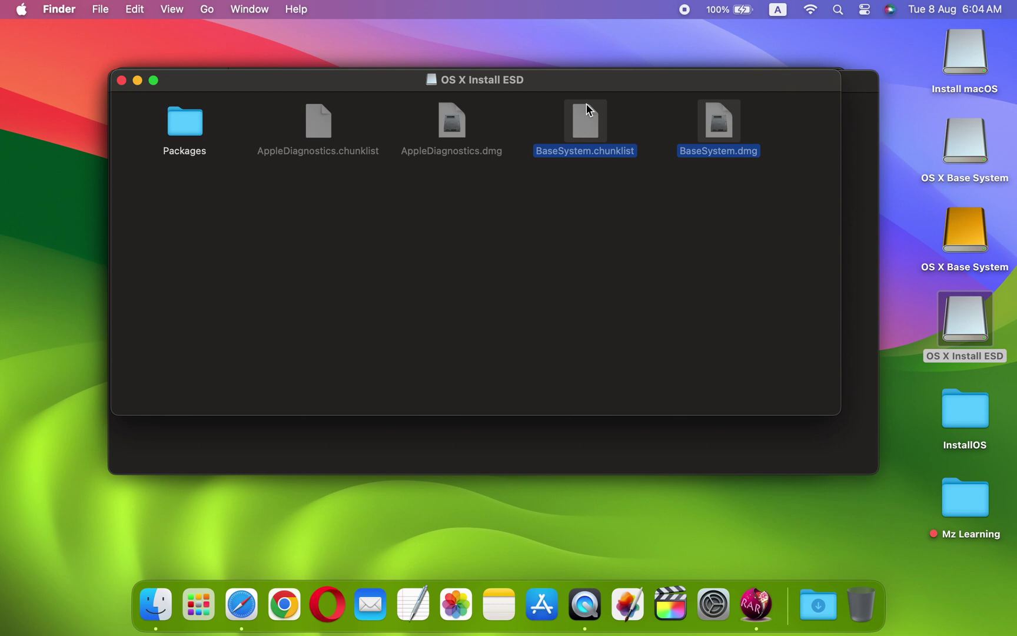
pyautogui.moveTo(590, 86); pyautogui.dragTo(431, 239)
pyautogui.moveTo(557, 275); pyautogui.dragTo(784, 352)
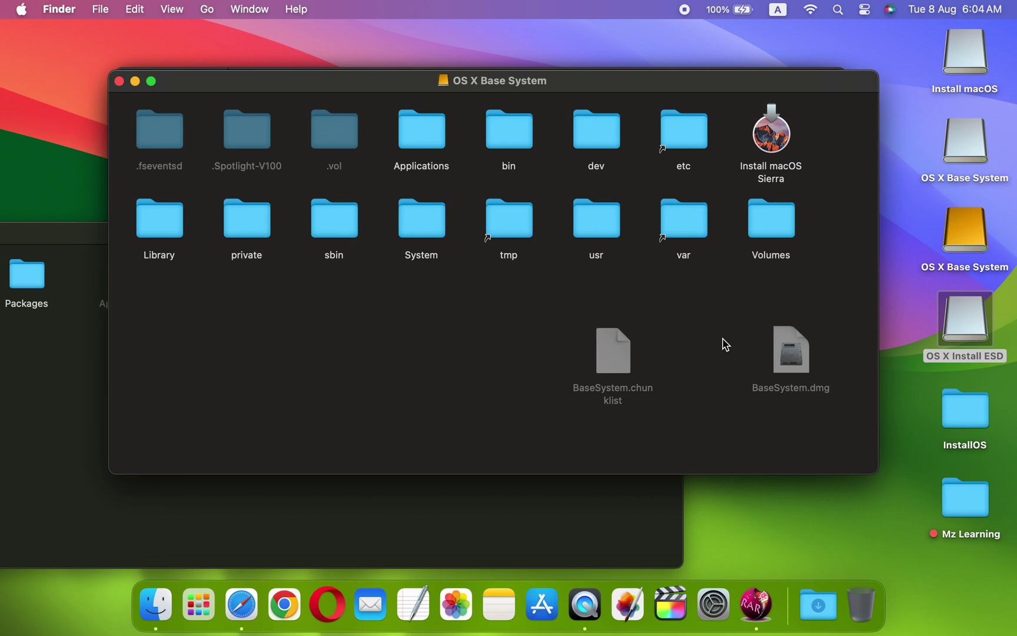
# Delete the Packages alias from System/Installation and empty the Bin.
pyautogui.doubleClick(436, 229)
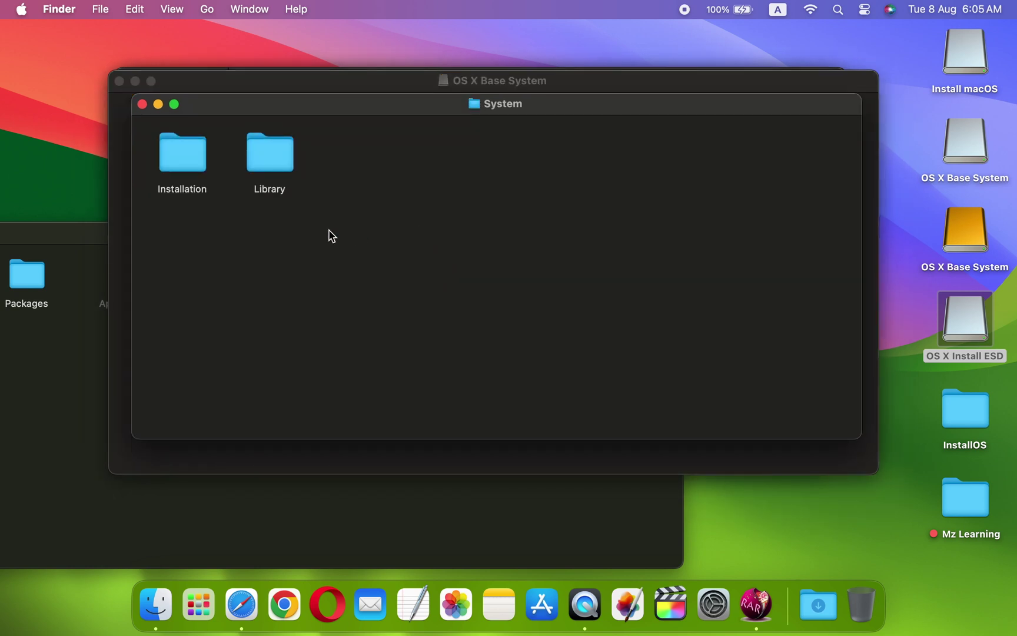
pyautogui.doubleClick(200, 164)
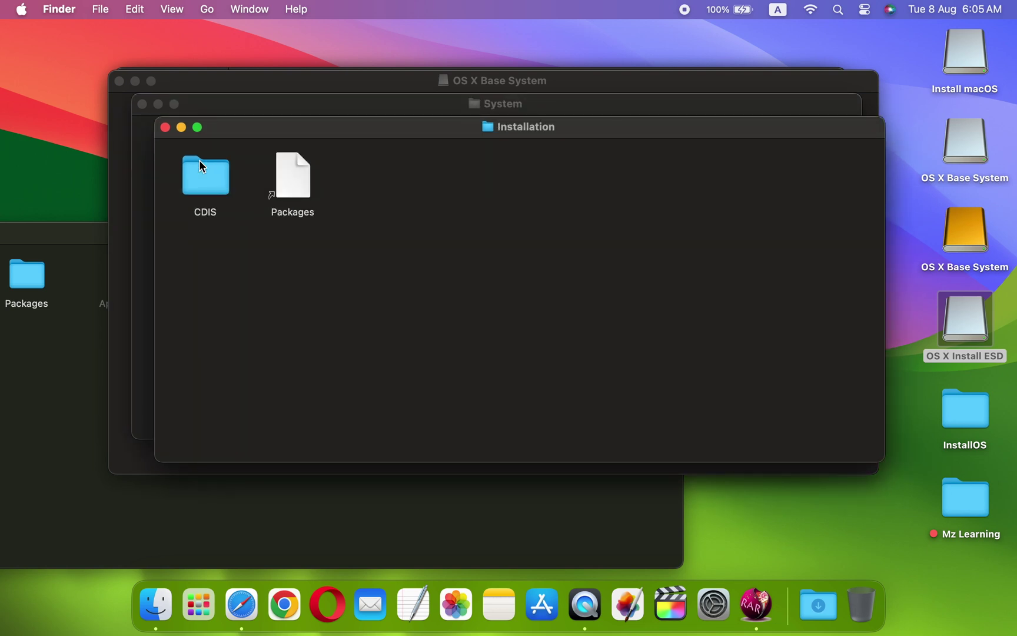
pyautogui.moveTo(248, 128); pyautogui.dragTo(205, 86)
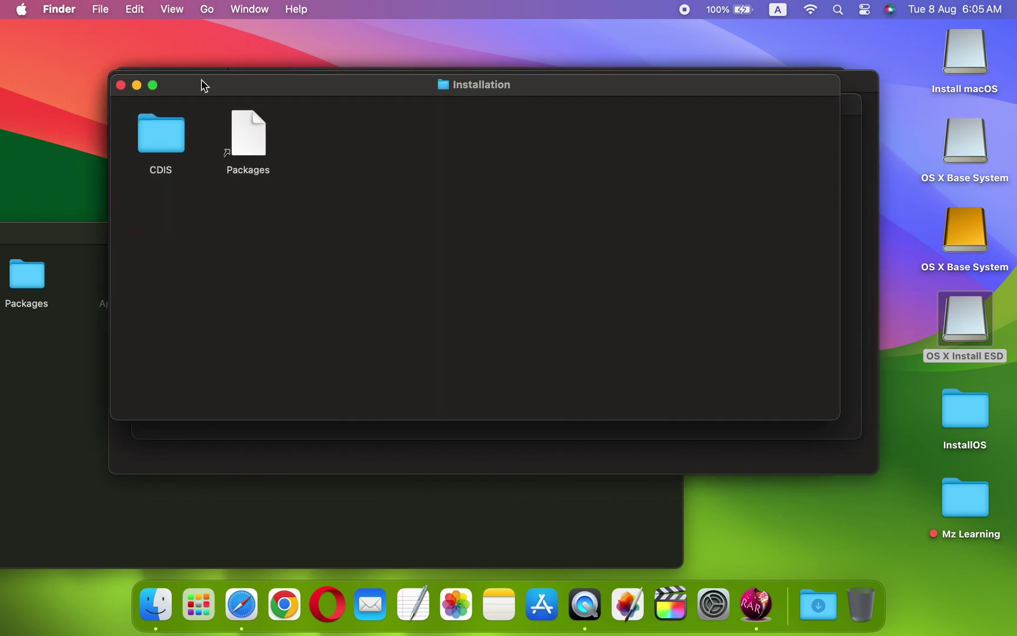
pyautogui.moveTo(248, 135); pyautogui.dragTo(862, 608)
pyautogui.rightClick(862, 608)
pyautogui.click(877, 553)
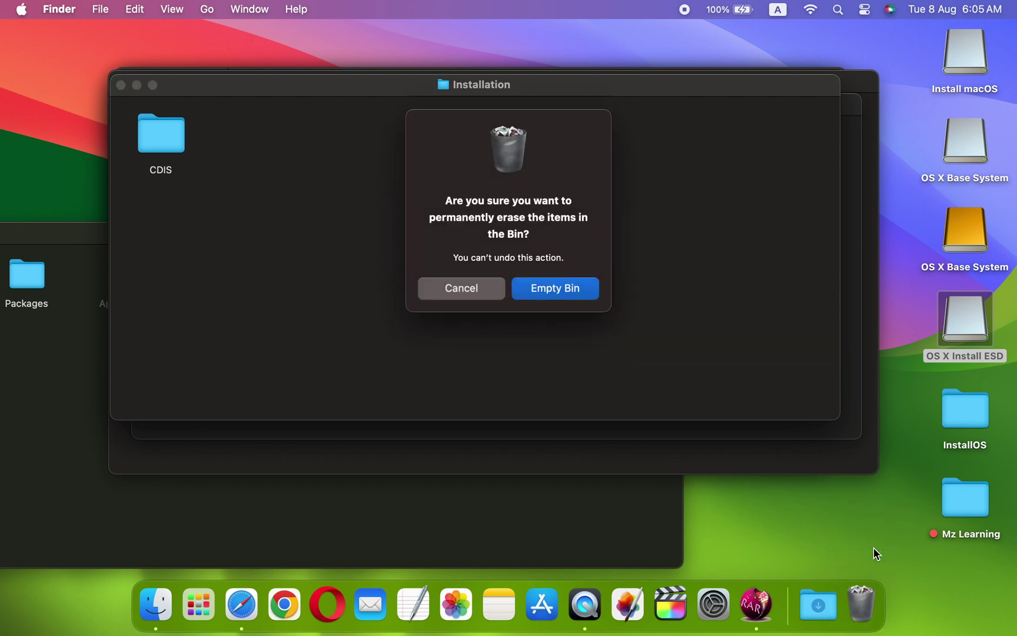
pyautogui.click(568, 299)
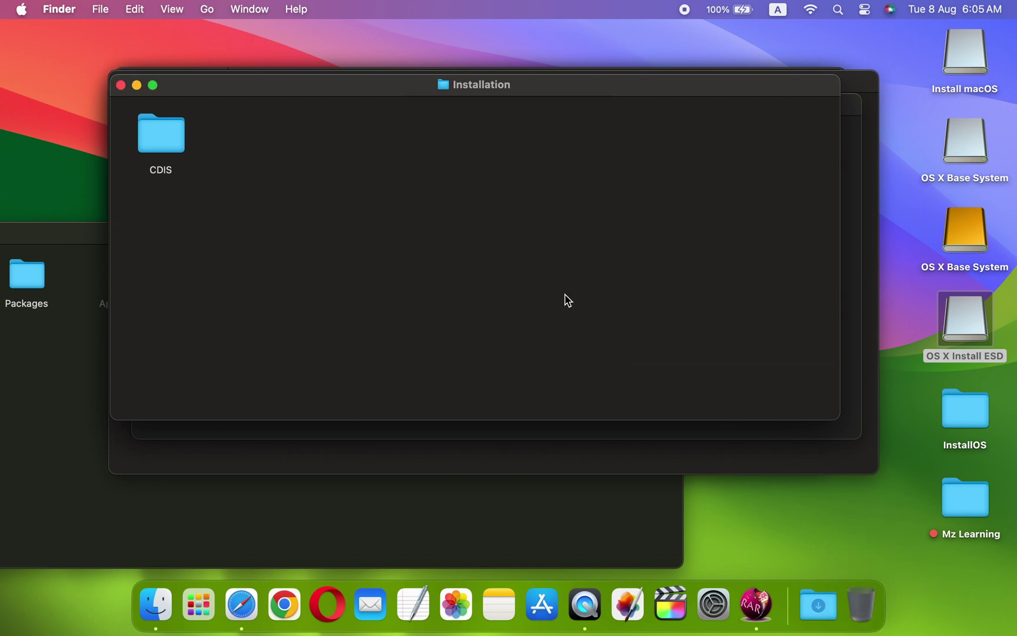
# Copy the Packages folder from OS X Install ESD into the Installation folder.
pyautogui.doubleClick(964, 325)
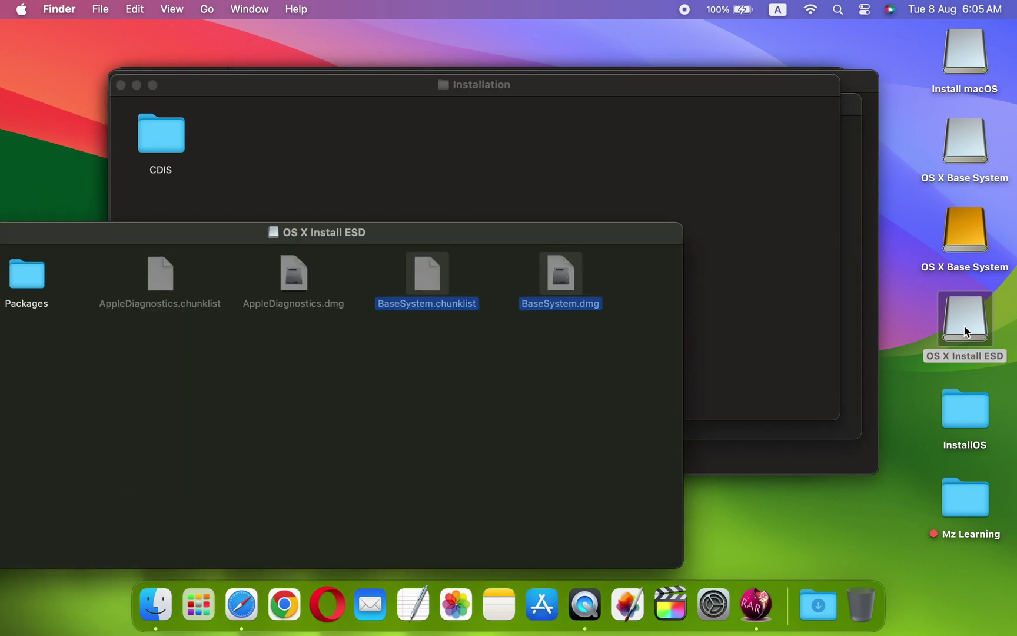
pyautogui.moveTo(462, 243); pyautogui.dragTo(650, 274)
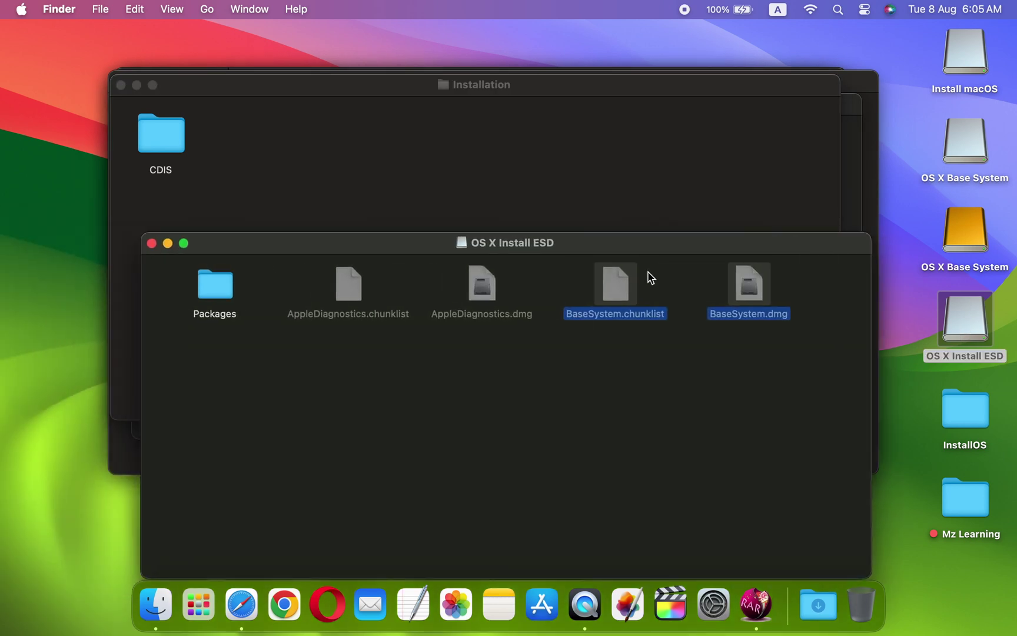
pyautogui.moveTo(225, 282); pyautogui.dragTo(293, 177)
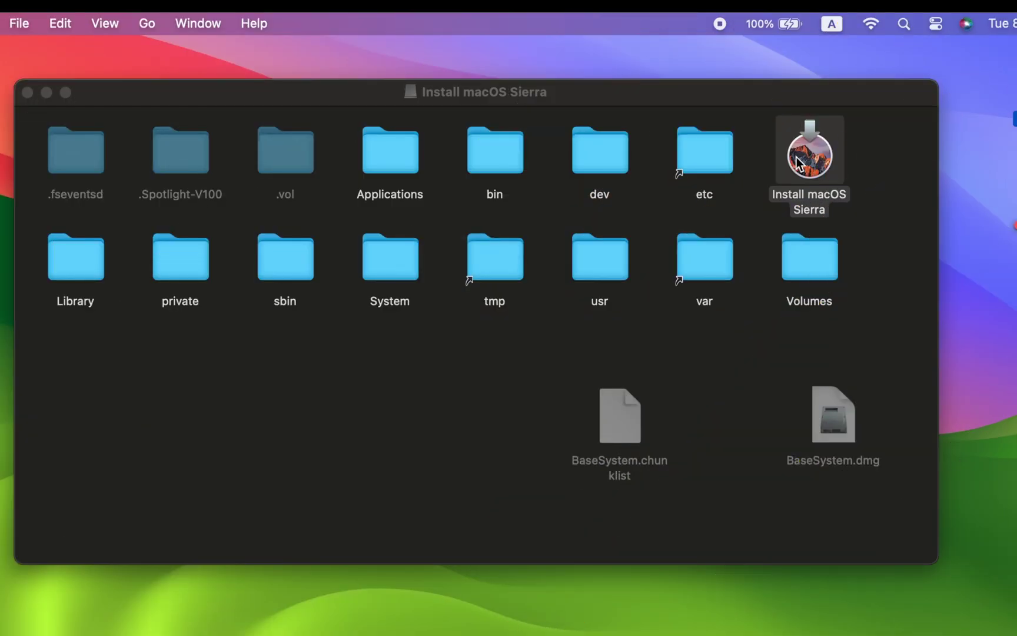
# Copy InstallAssistant.icns from the Install macOS Sierra app's Contents/Resources folder.
pyautogui.rightClick(798, 162)
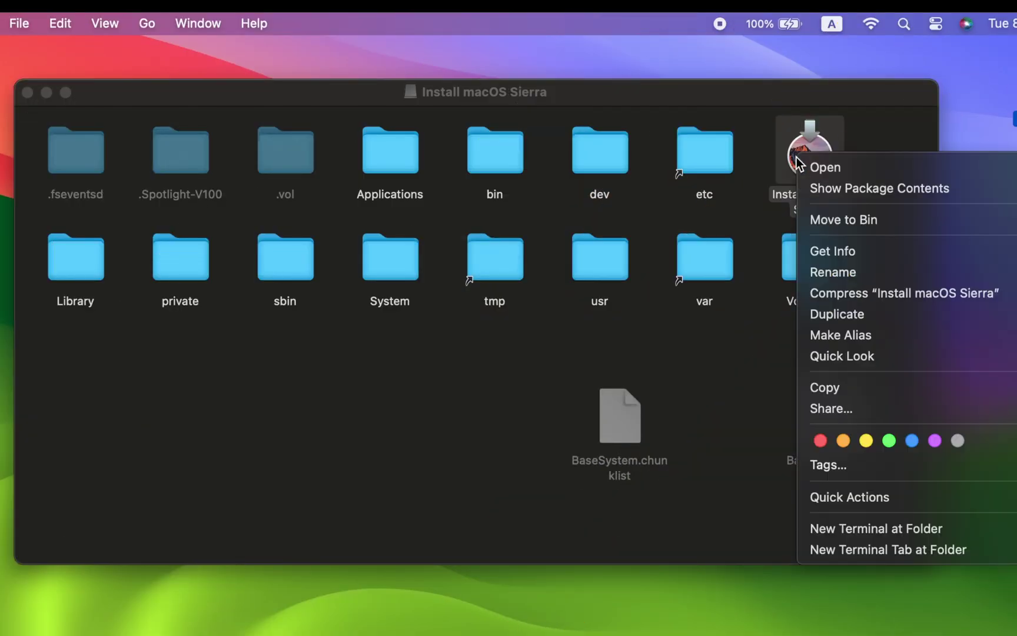
pyautogui.click(823, 190)
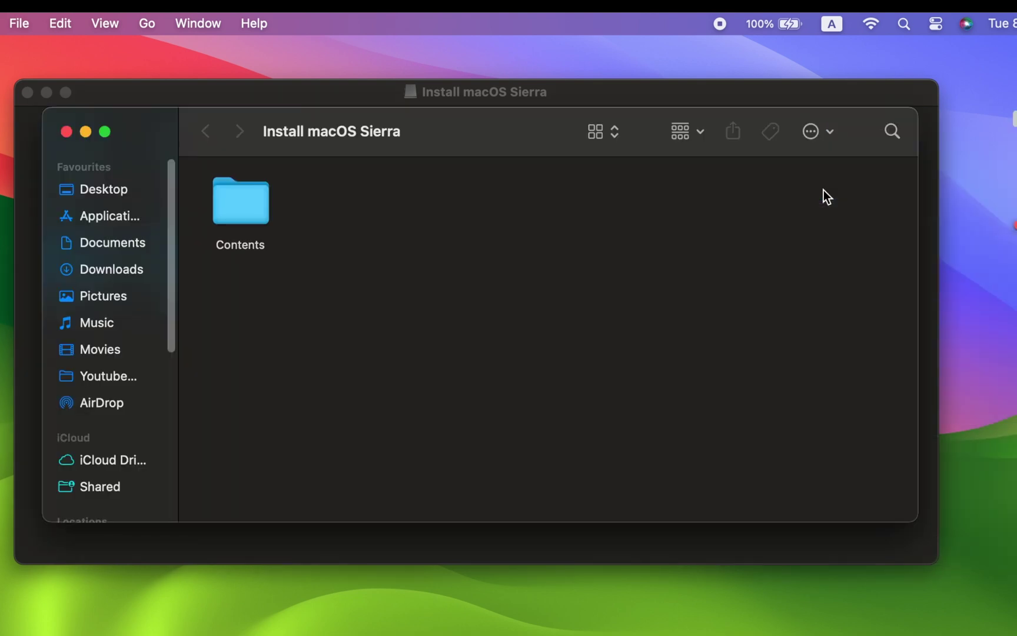
pyautogui.doubleClick(243, 202)
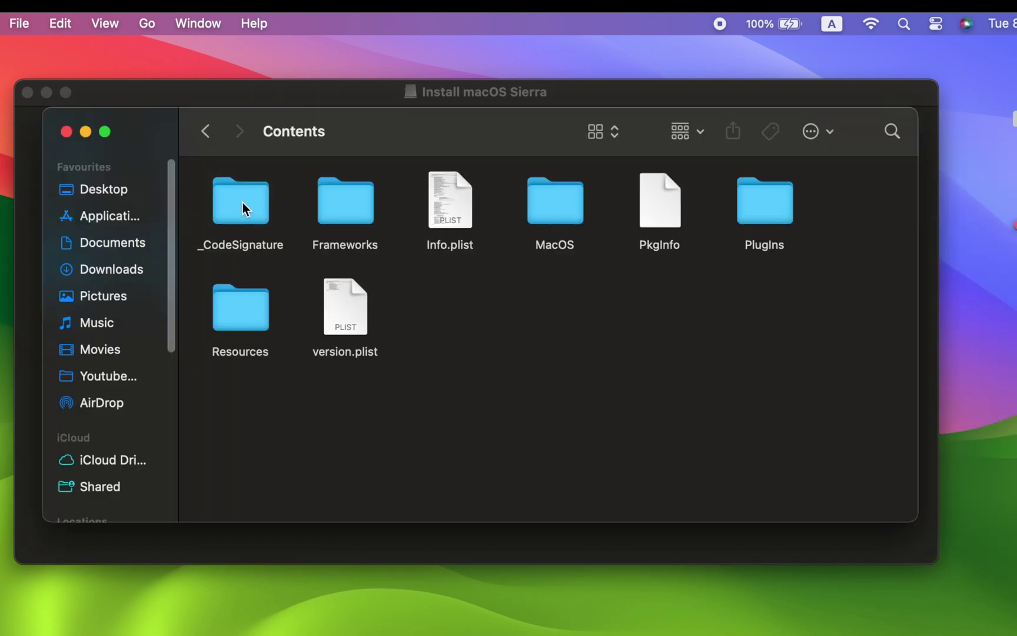
pyautogui.doubleClick(252, 299)
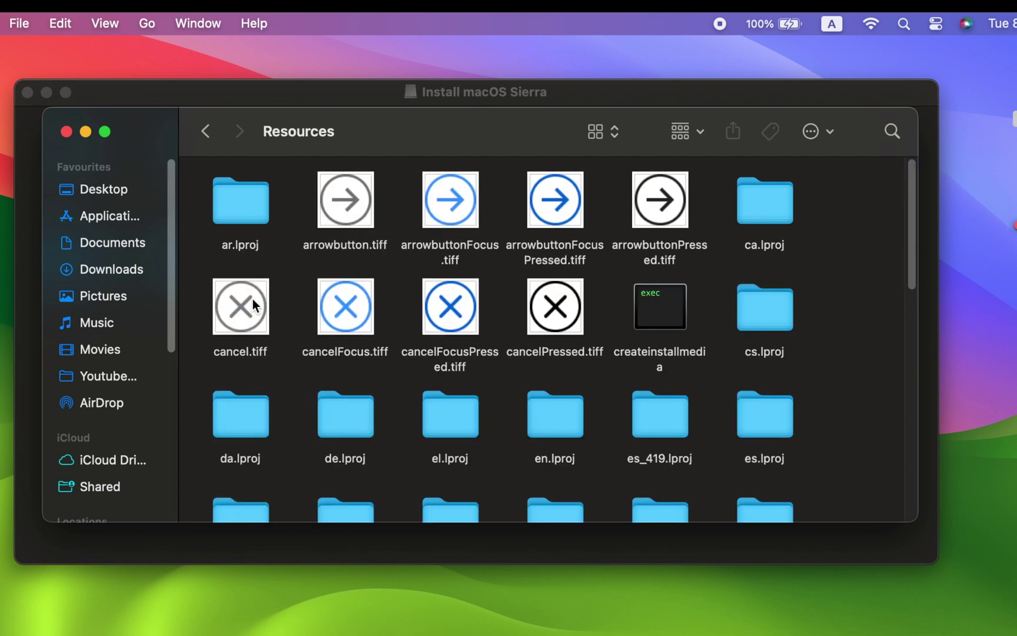
pyautogui.scroll(-5, 280, 315)
pyautogui.scroll(-3, 280, 315)
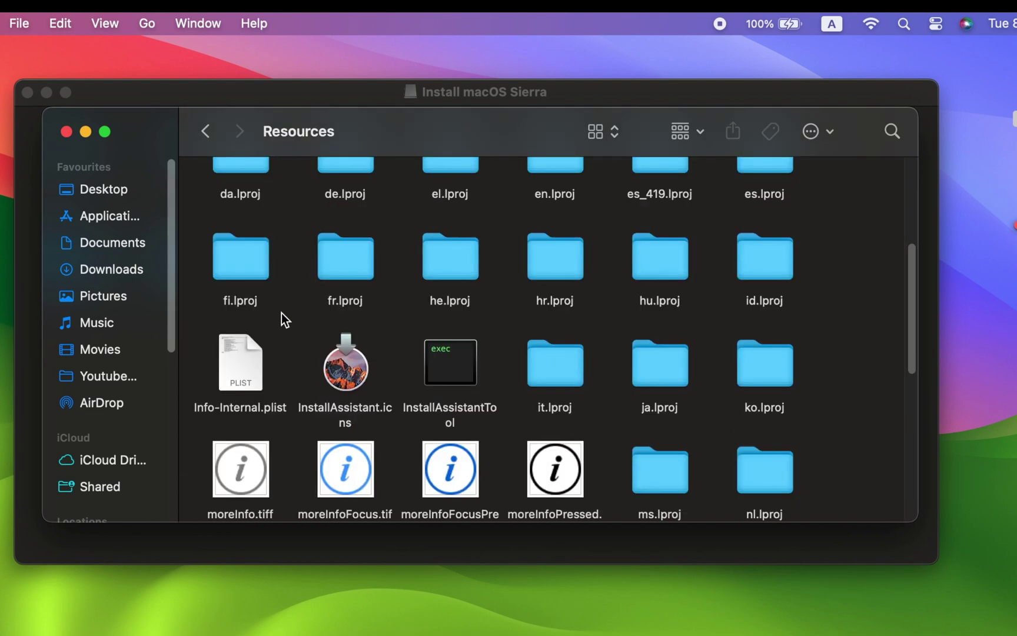
pyautogui.rightClick(338, 361)
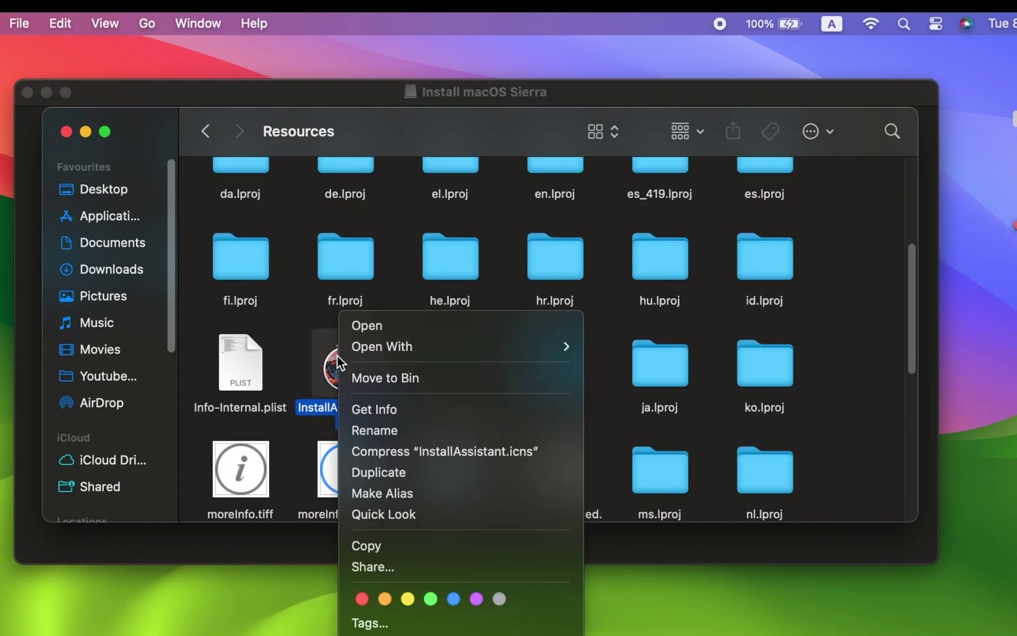
pyautogui.click(351, 545)
pyautogui.press('super+w')
# Paste the icon into the volume root and rename it VolumeIcon.icns.
pyautogui.rightClick(316, 334)
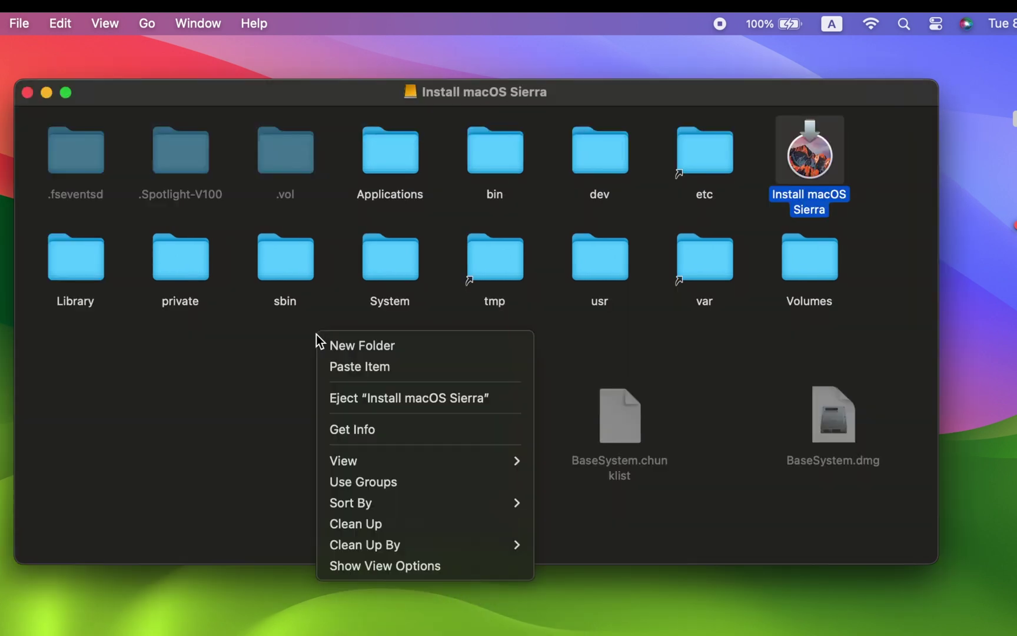
pyautogui.click(350, 366)
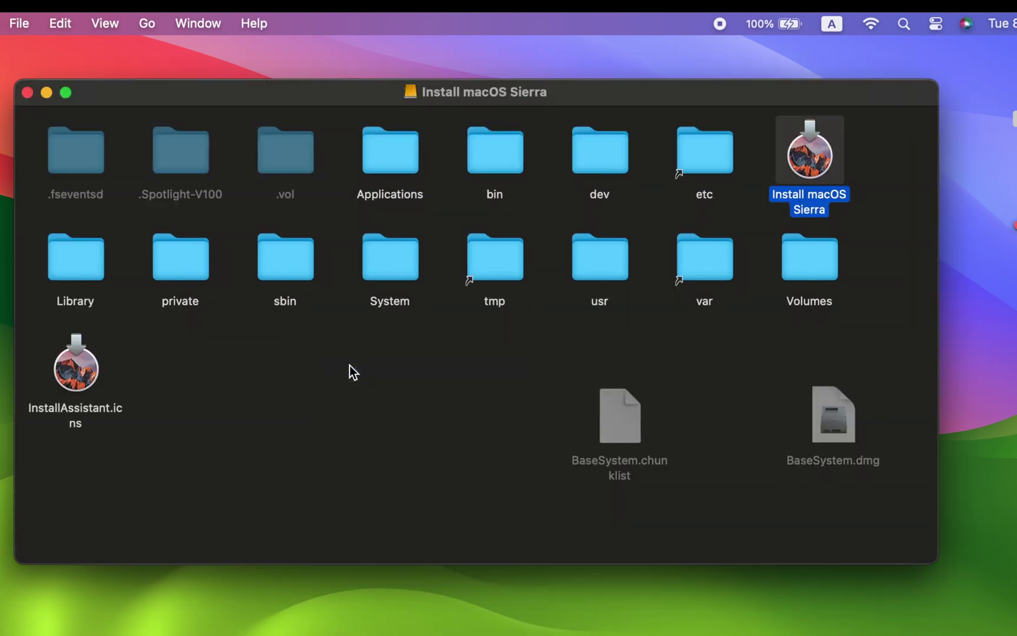
pyautogui.click(76, 415)
pyautogui.press('Return')
pyautogui.write('VolumeIcon')
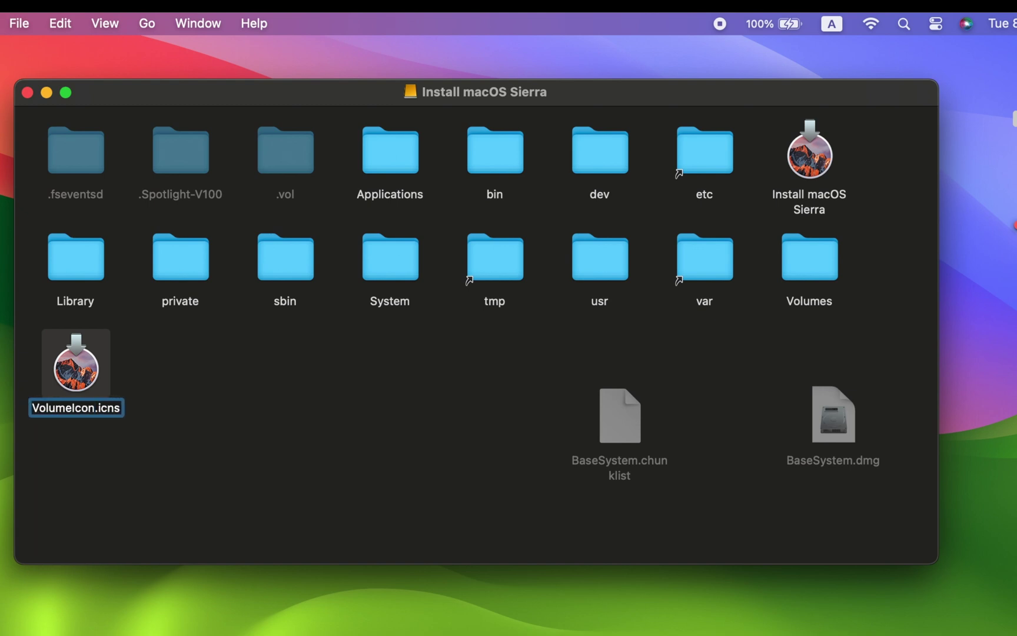
pyautogui.press('Return')
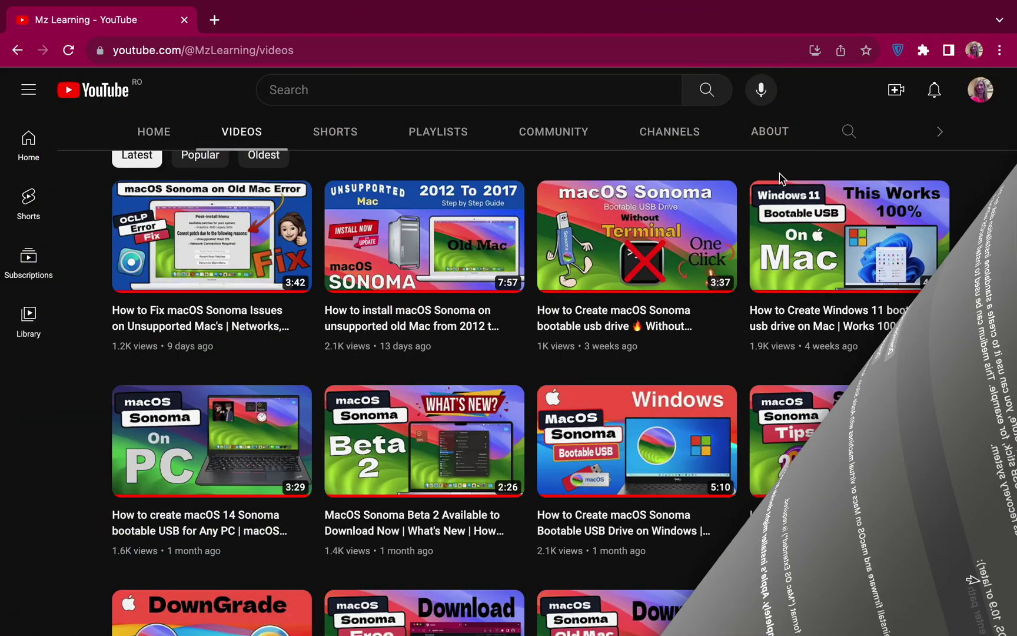
# Subscribe to the Mz Learning YouTube channel with notifications set to All.
pyautogui.scroll(5, 780, 177)
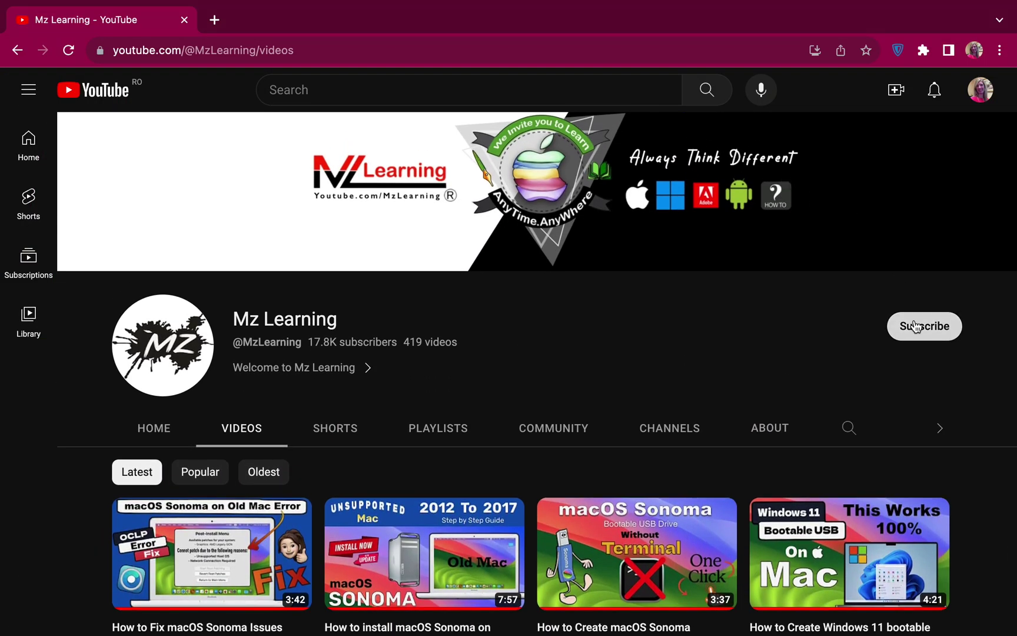
pyautogui.click(915, 326)
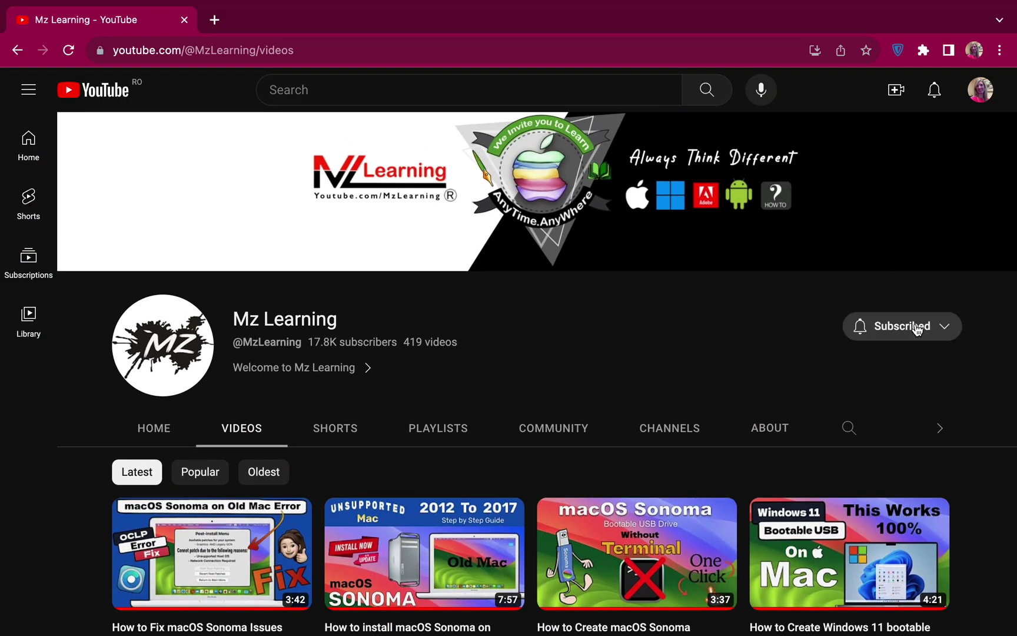
pyautogui.click(873, 334)
pyautogui.click(872, 359)
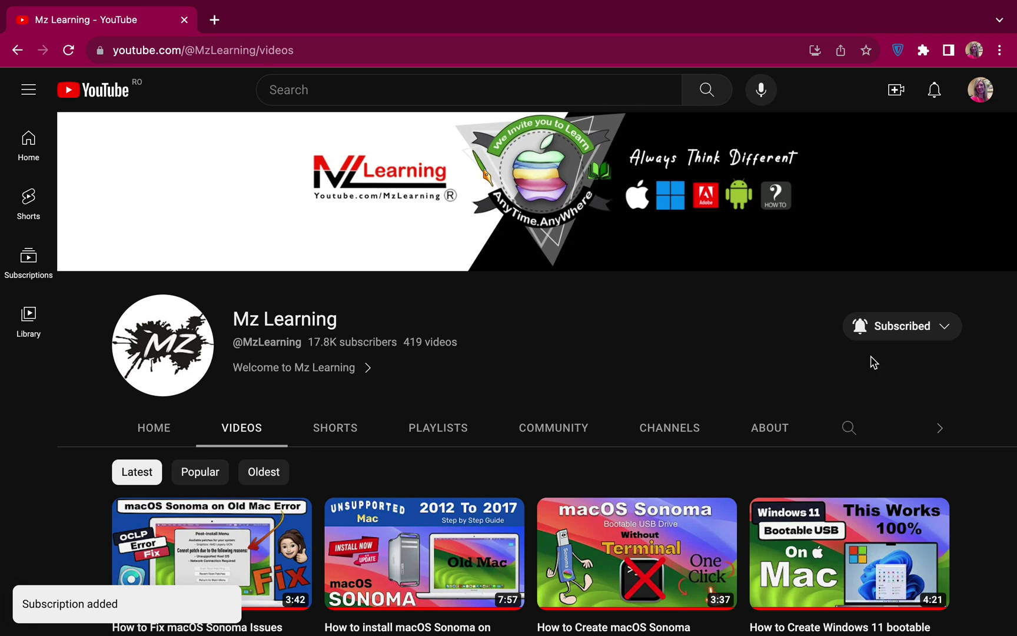